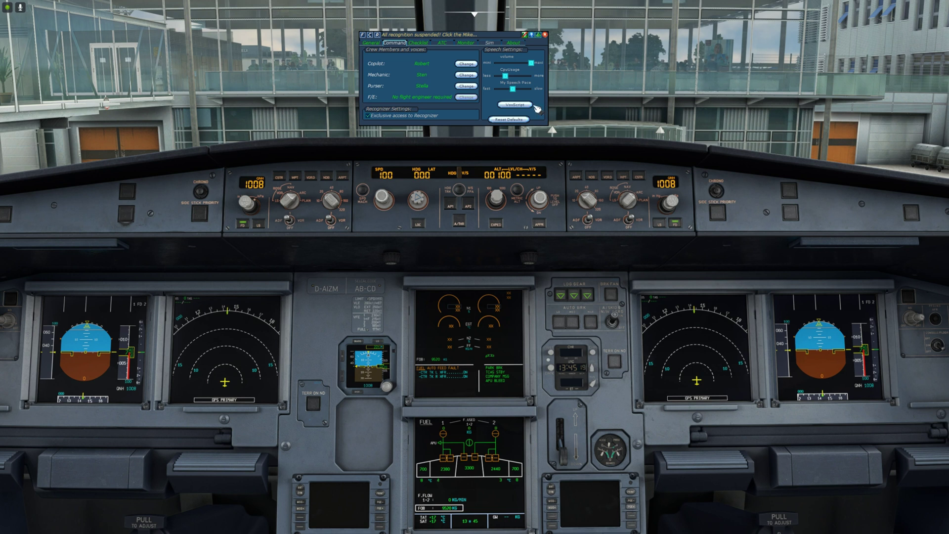
# Create a new VoxScript copilot script with the trigger phrase 'fuel on'
pyautogui.click(516, 105)
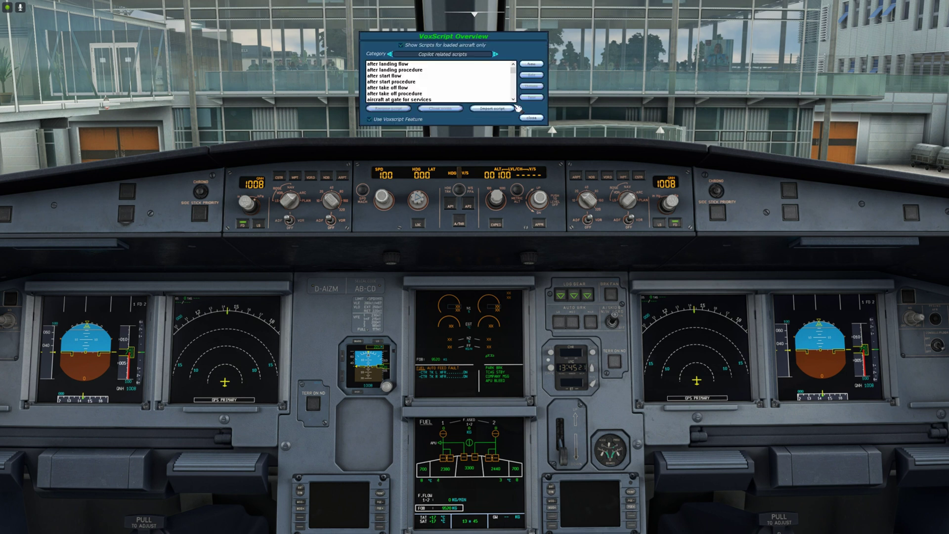
pyautogui.click(533, 65)
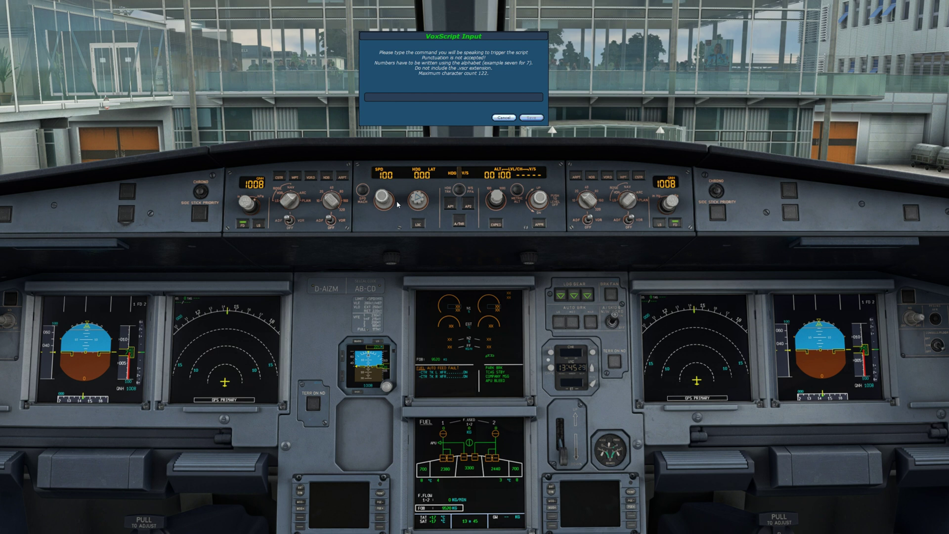
pyautogui.write('fuel on')
pyautogui.click(533, 118)
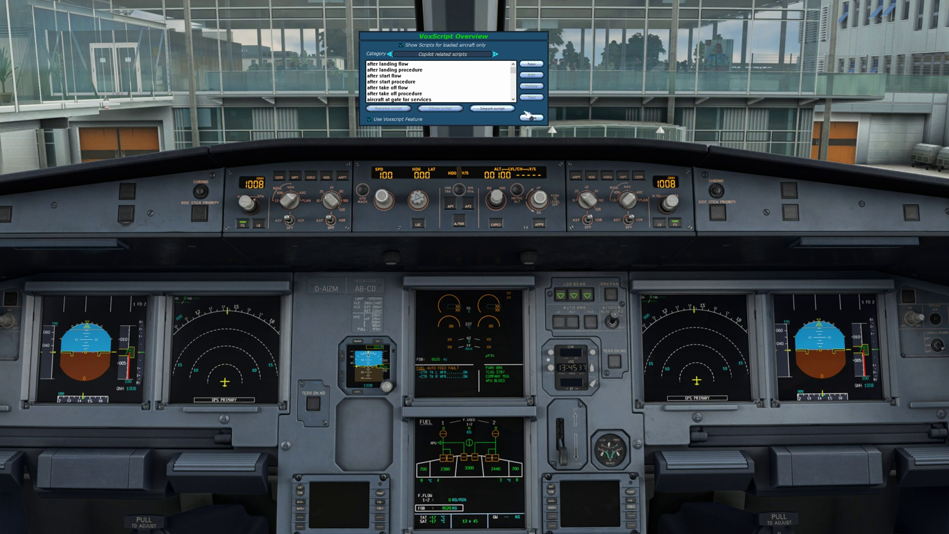
# Find and select the 'fuel on' script in the overview list
pyautogui.scroll(-6, 401, 85)
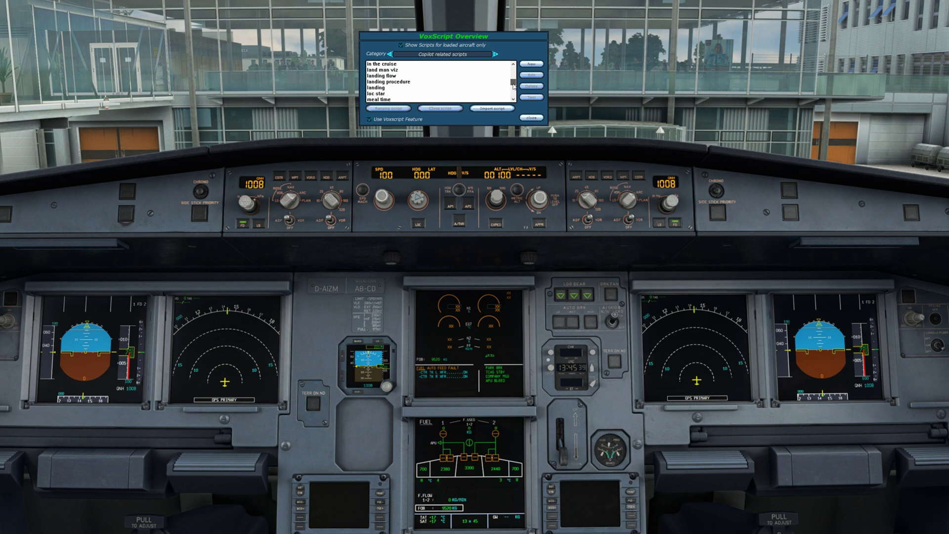
pyautogui.scroll(5, 402, 85)
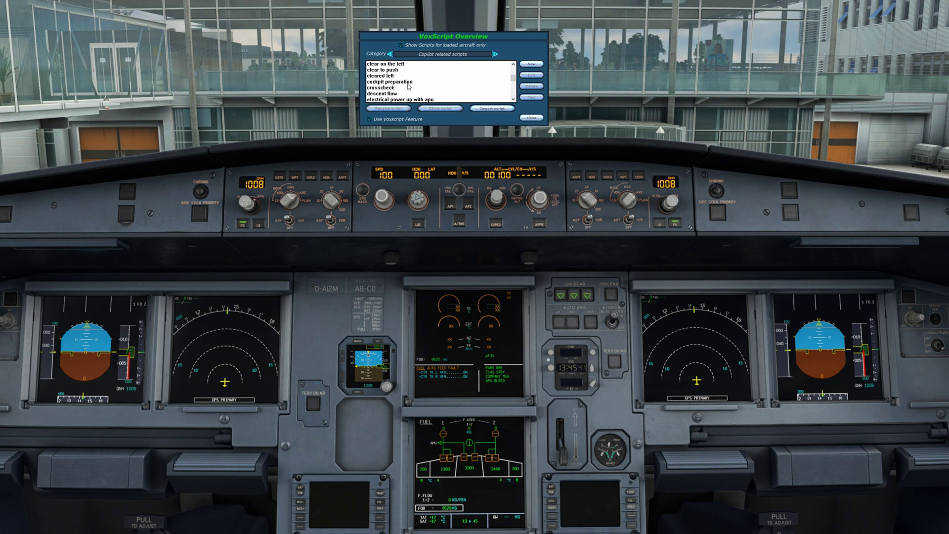
pyautogui.scroll(-8, 408, 87)
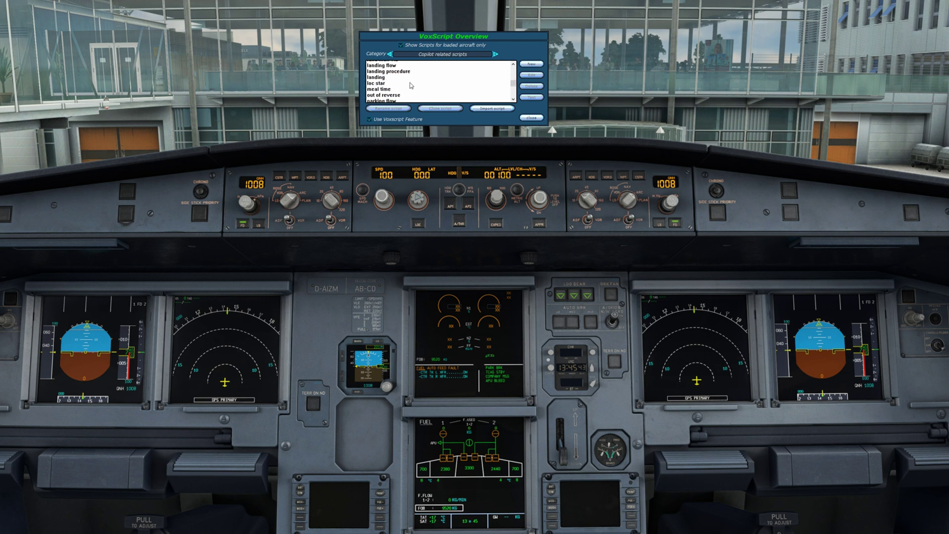
pyautogui.scroll(-8, 411, 85)
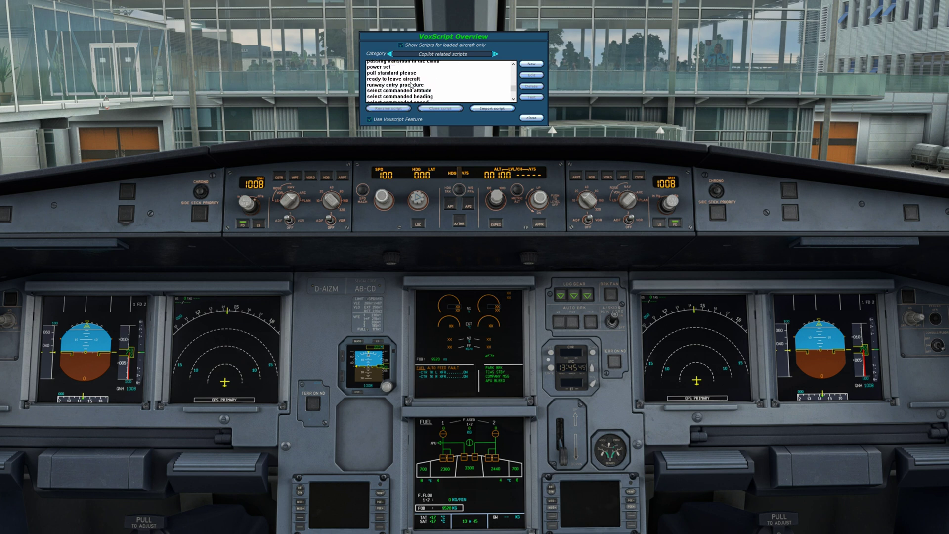
pyautogui.scroll(5, 411, 85)
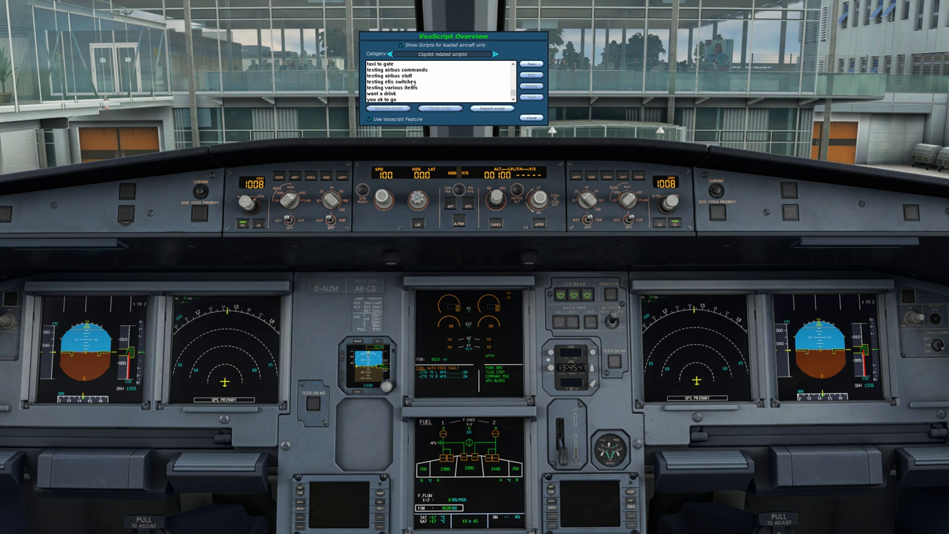
pyautogui.scroll(10, 415, 85)
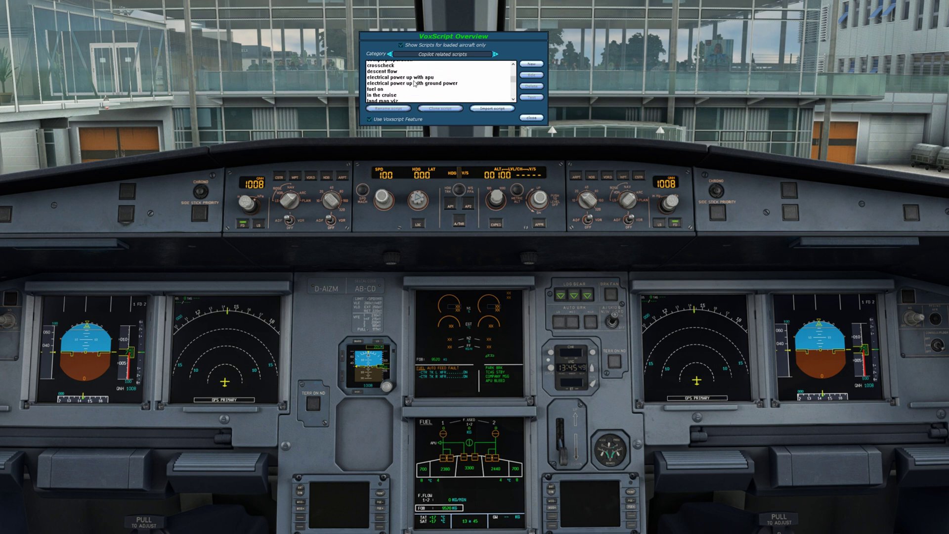
pyautogui.scroll(-1, 411, 81)
pyautogui.click(387, 82)
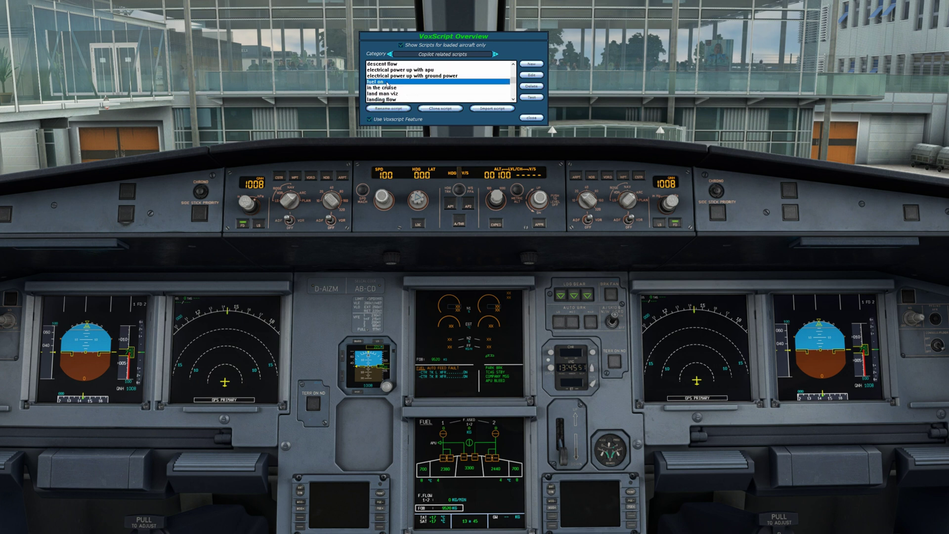
# Insert the 'all fuel pumps on' command into the fuel on script
pyautogui.click(533, 75)
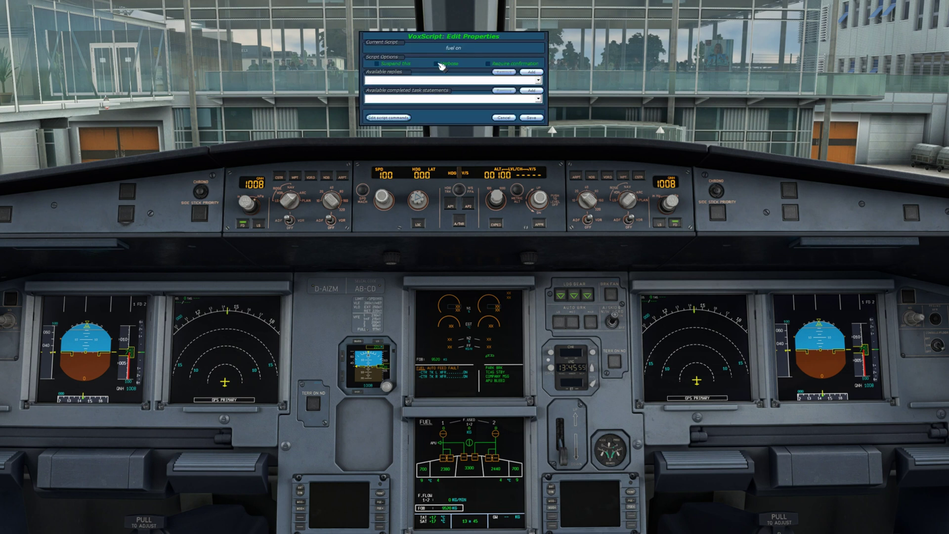
pyautogui.click(400, 119)
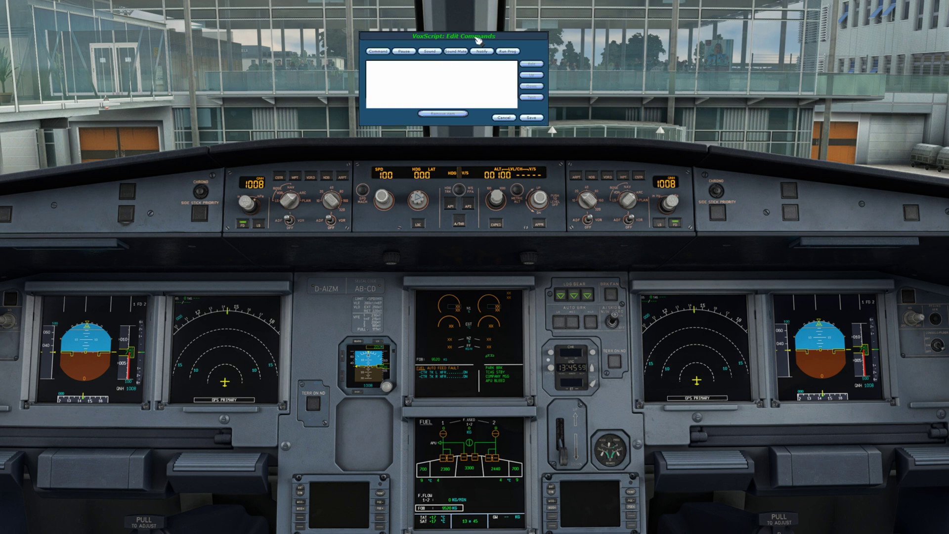
pyautogui.click(380, 52)
pyautogui.click(512, 84)
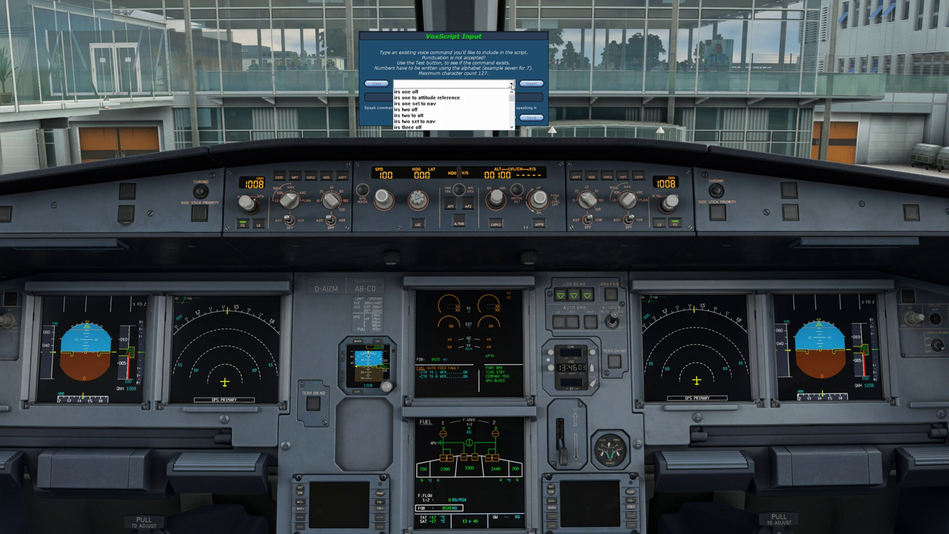
pyautogui.scroll(-5, 482, 102)
pyautogui.scroll(-10, 445, 105)
pyautogui.scroll(-10, 447, 104)
pyautogui.scroll(-10, 447, 104)
pyautogui.scroll(-5, 446, 103)
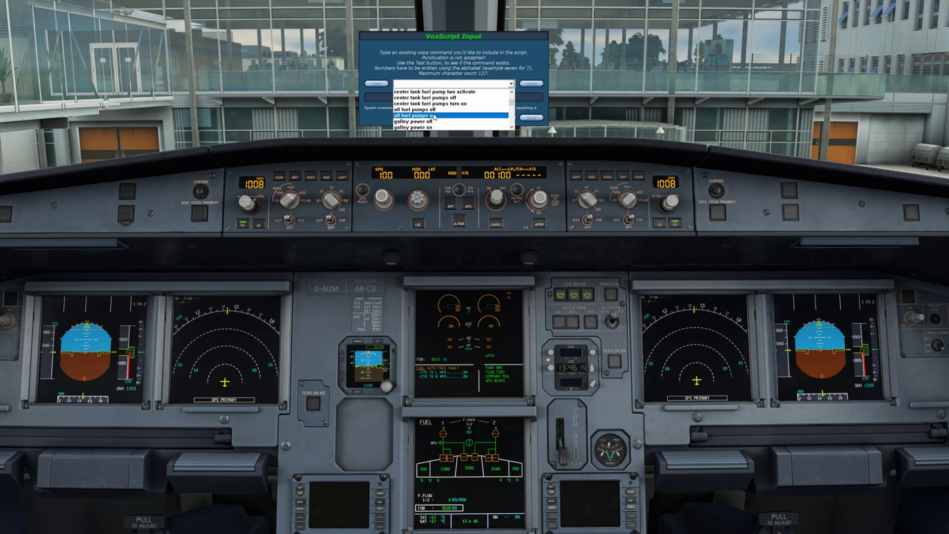
pyautogui.click(435, 117)
pyautogui.click(538, 85)
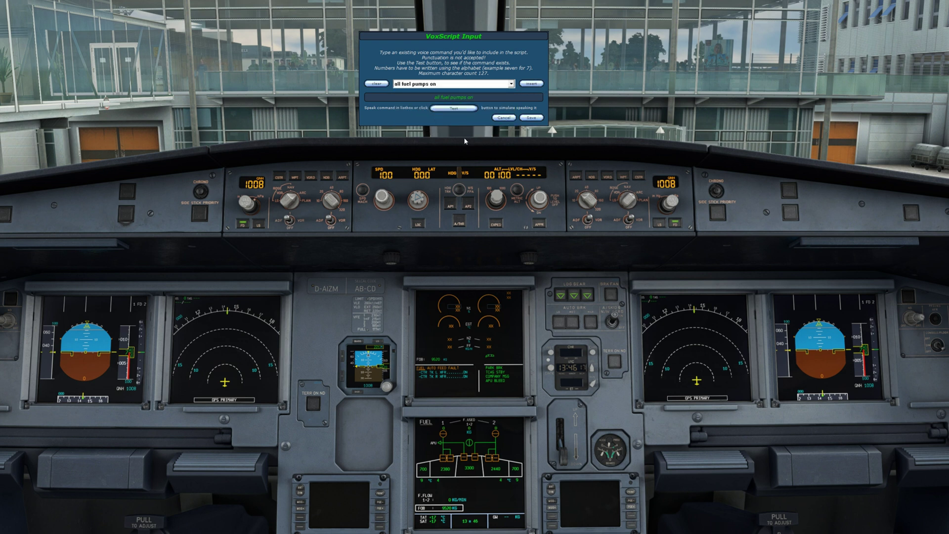
# Save the command, command list and script properties, then close VoxScript
pyautogui.click(532, 119)
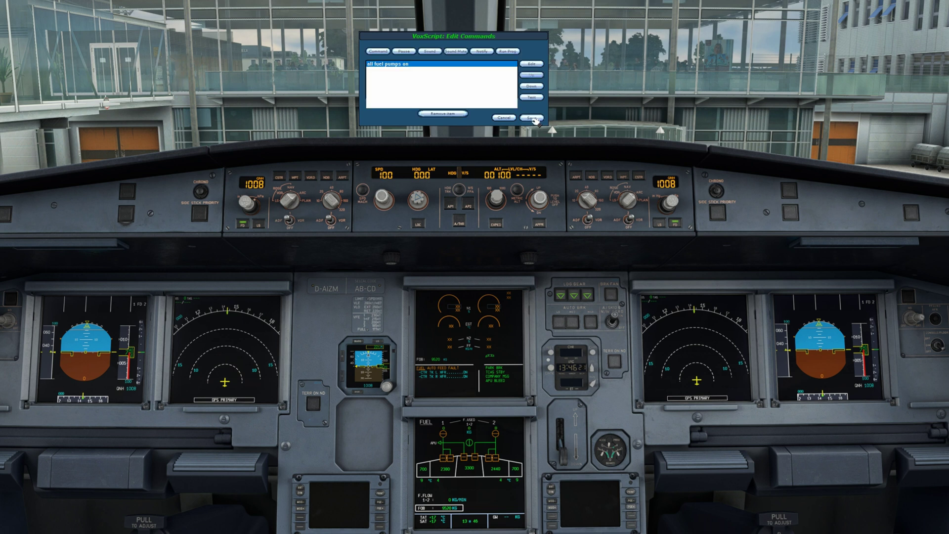
pyautogui.click(534, 119)
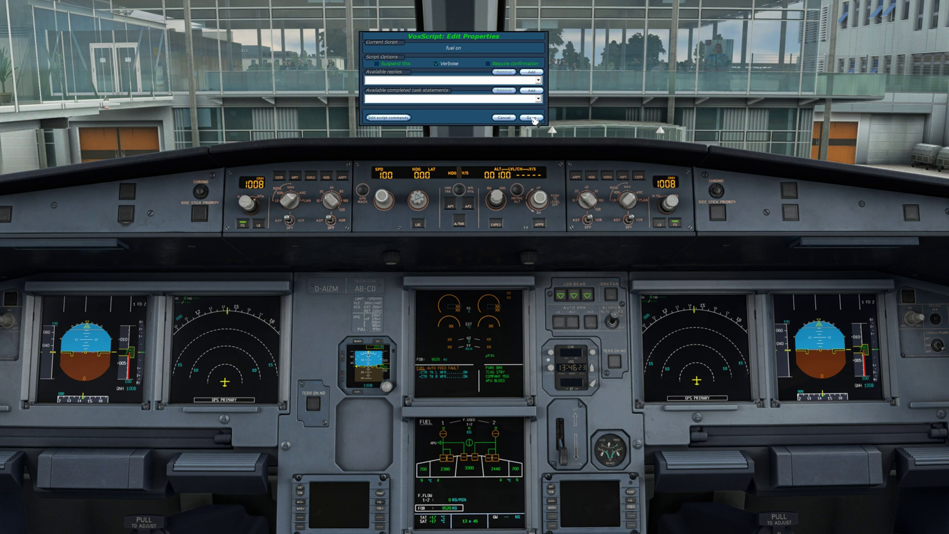
pyautogui.click(533, 118)
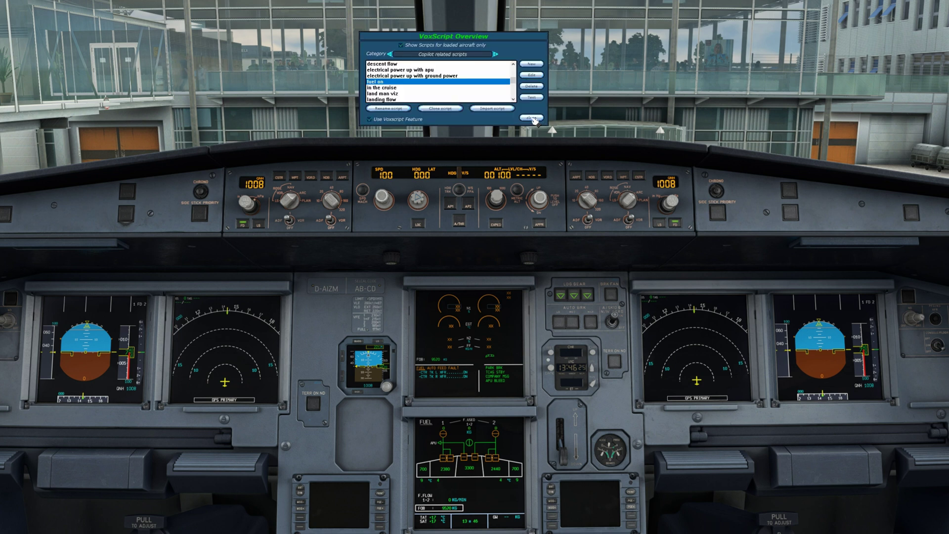
pyautogui.click(533, 118)
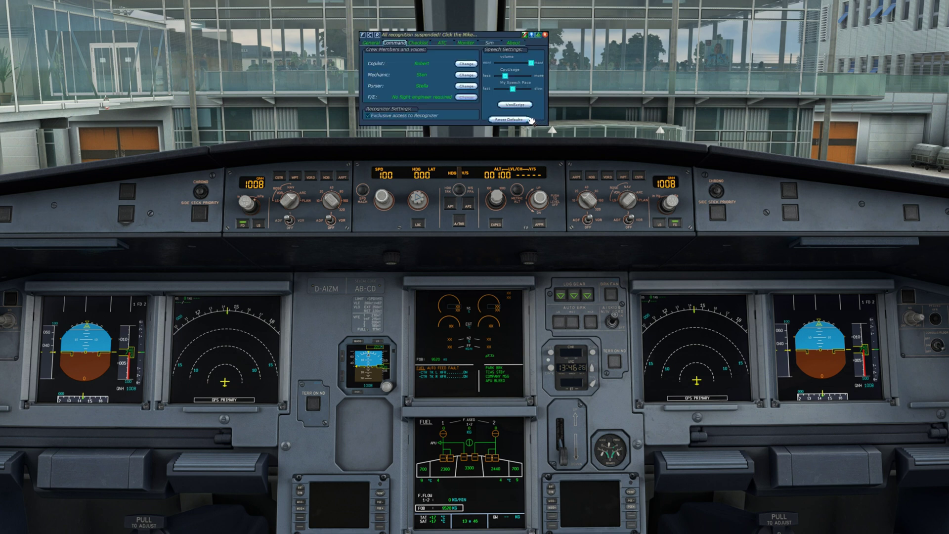
# Enable speech recognition to test 'fuel on' on the fuel panel, then suspend it
pyautogui.click(529, 35)
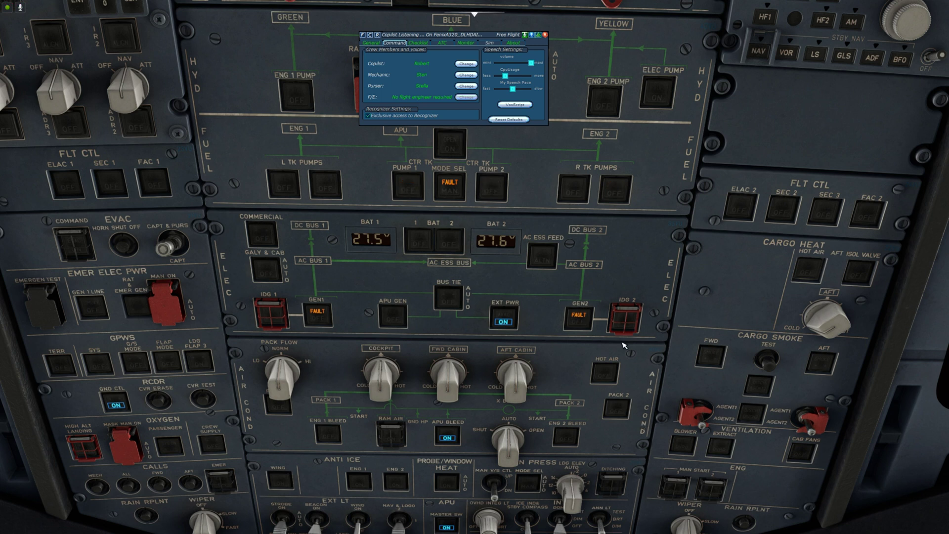
pyautogui.click(529, 35)
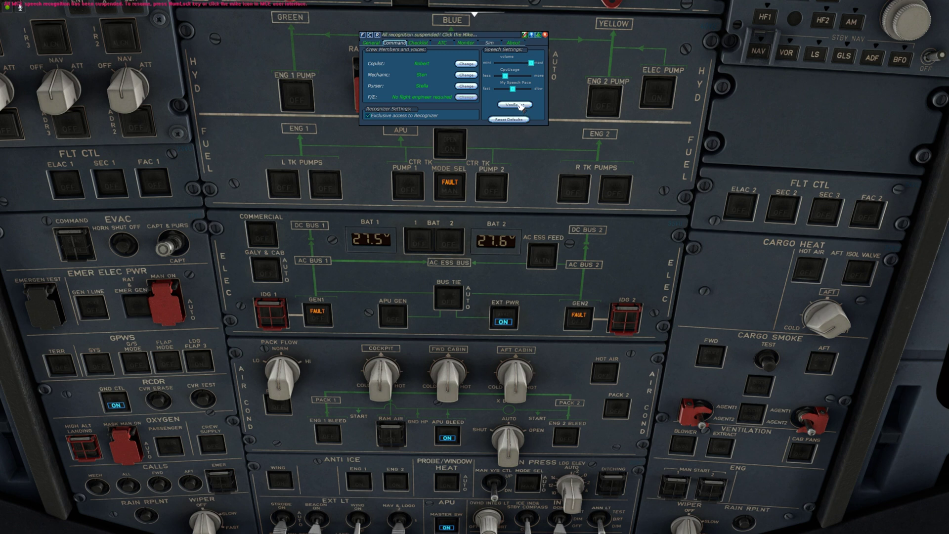
# Create a new copilot script 'fuel off' and select it in the script list
pyautogui.click(516, 104)
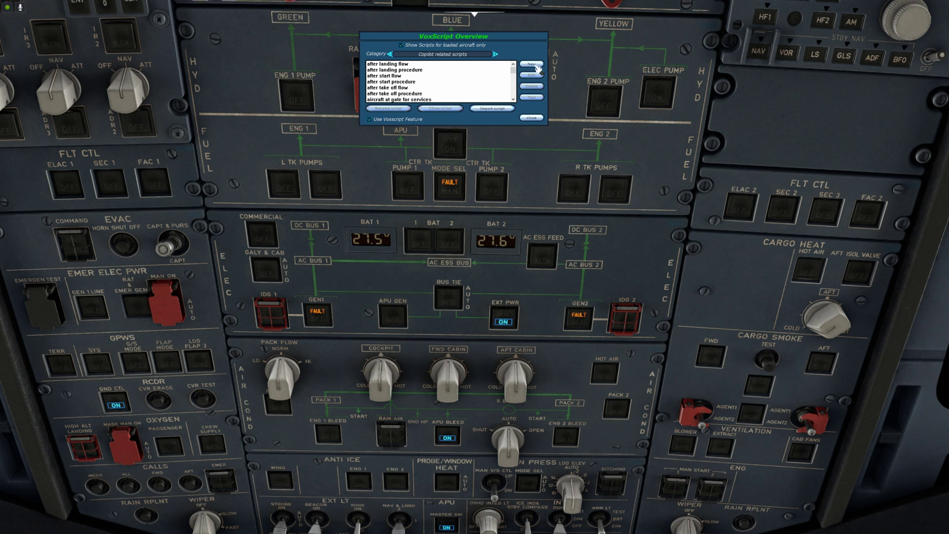
pyautogui.click(538, 65)
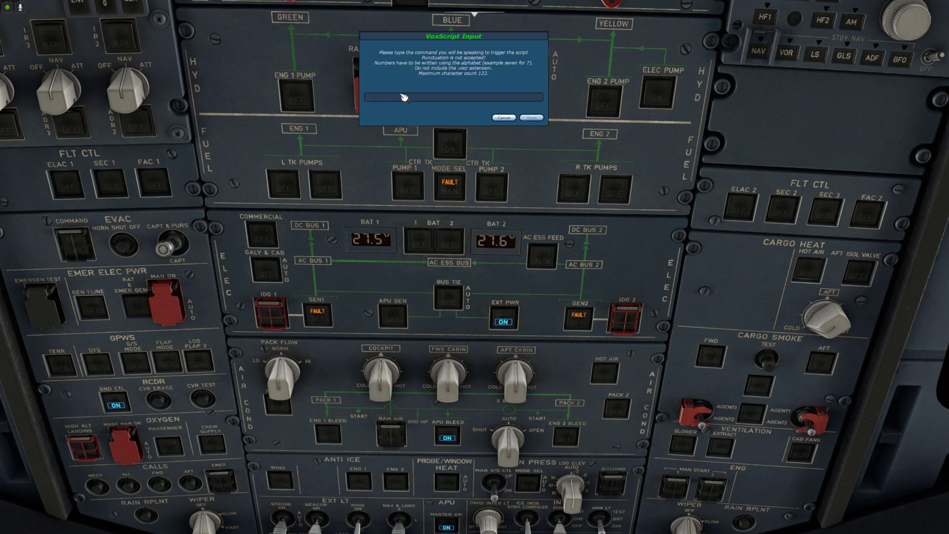
pyautogui.write('fe')
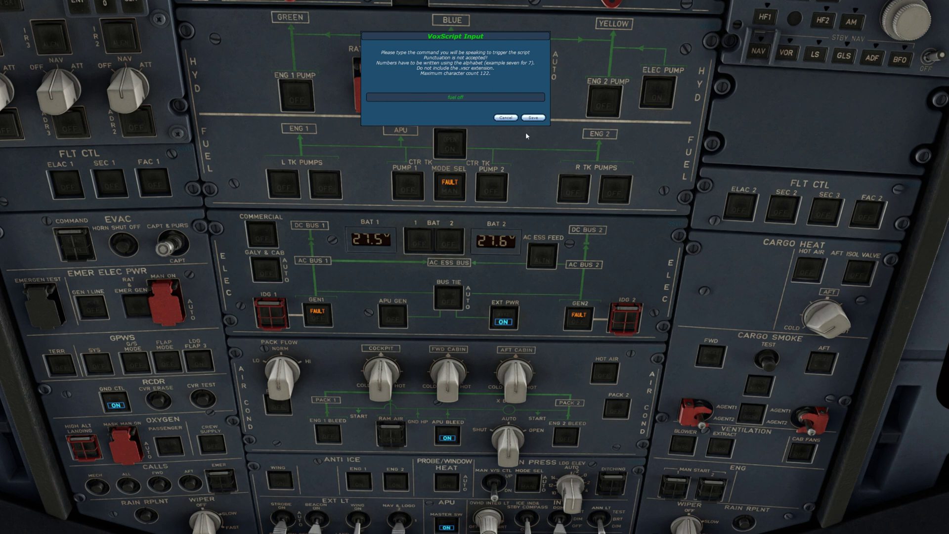
pyautogui.click(534, 118)
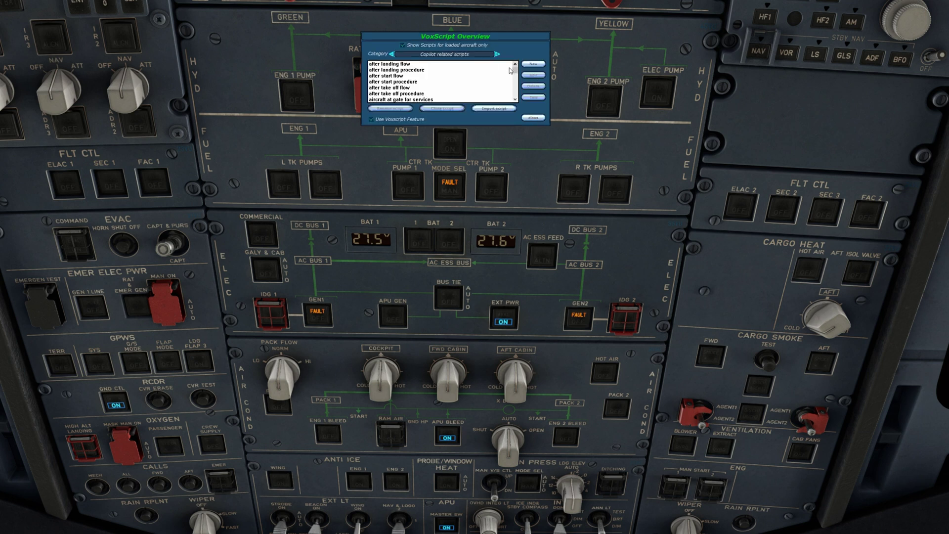
pyautogui.scroll(-3, 487, 84)
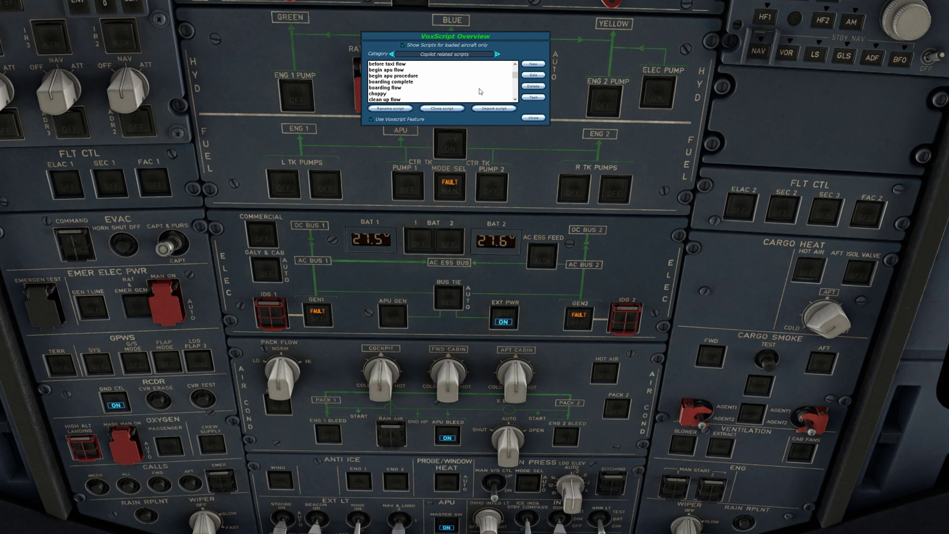
pyautogui.scroll(-8, 480, 91)
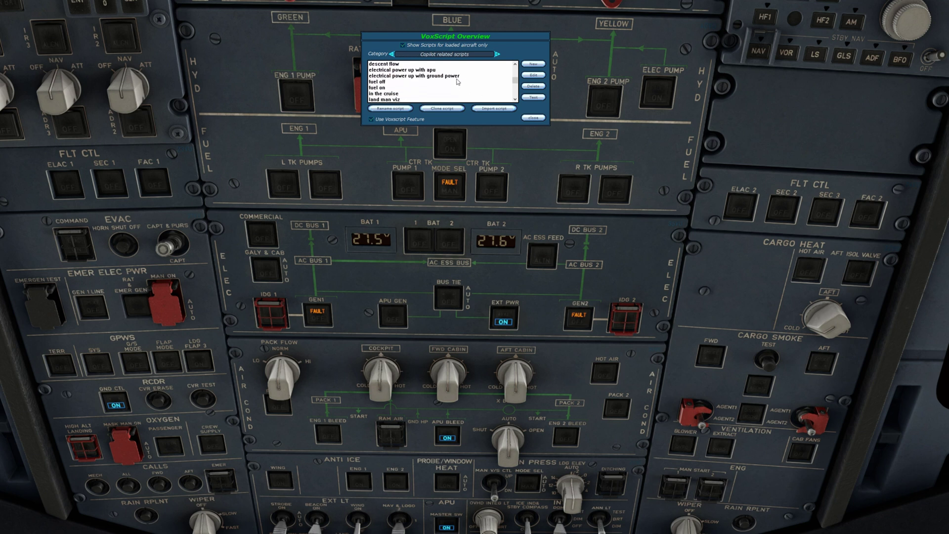
pyautogui.click(382, 84)
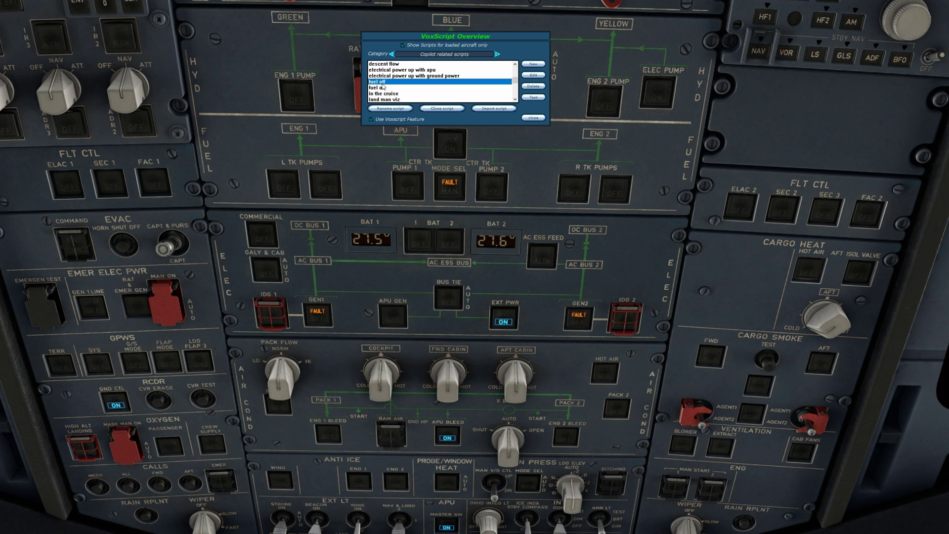
# Choose and test the 'all fuel pumps off' command for the fuel off script
pyautogui.click(535, 75)
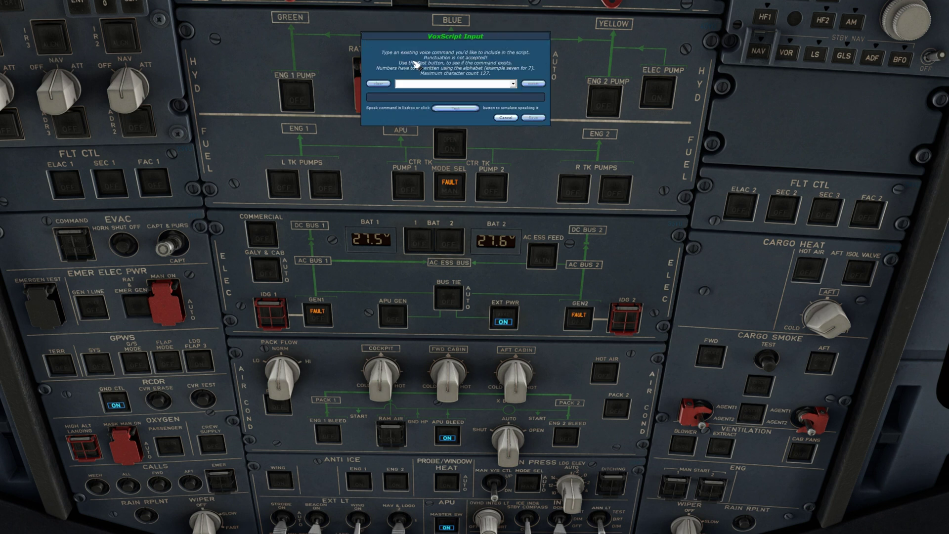
pyautogui.click(514, 85)
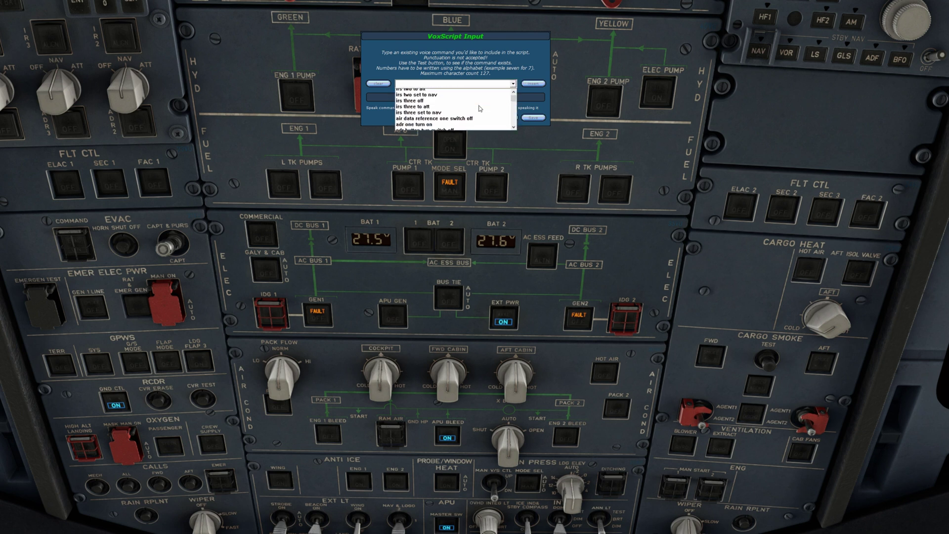
pyautogui.scroll(-15, 479, 108)
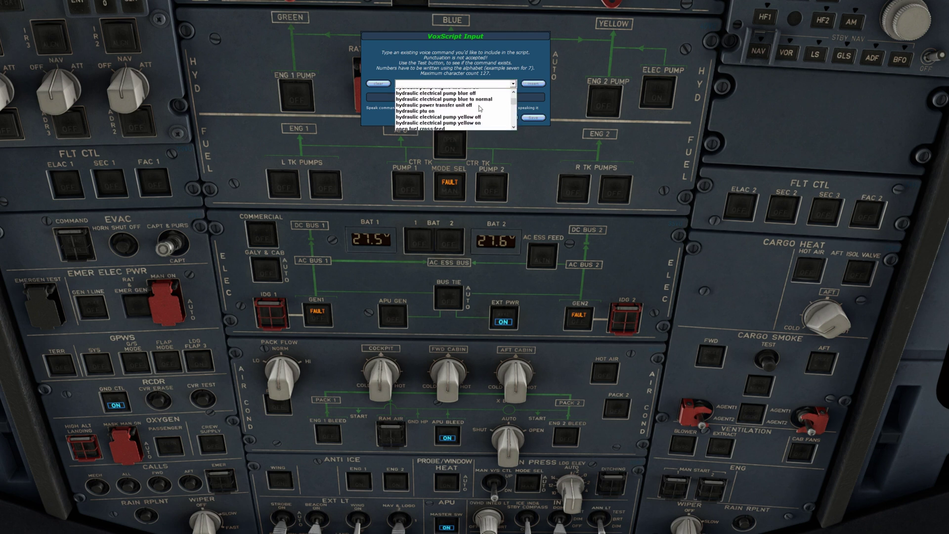
pyautogui.scroll(-1, 479, 108)
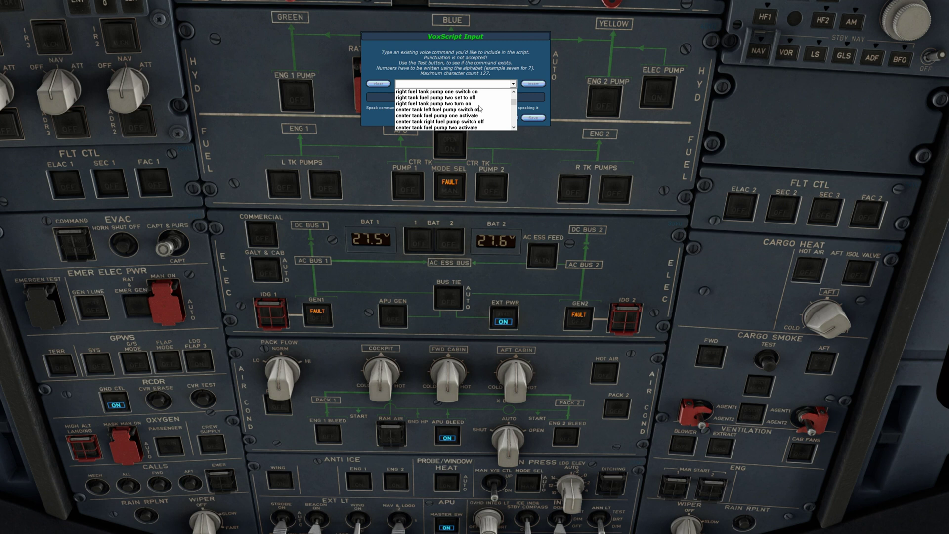
pyautogui.scroll(-5, 479, 108)
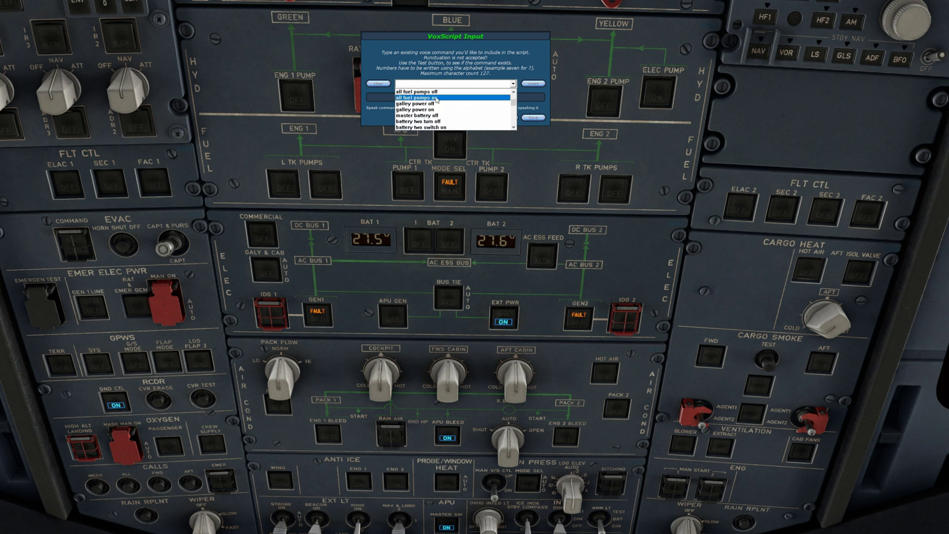
pyautogui.click(441, 93)
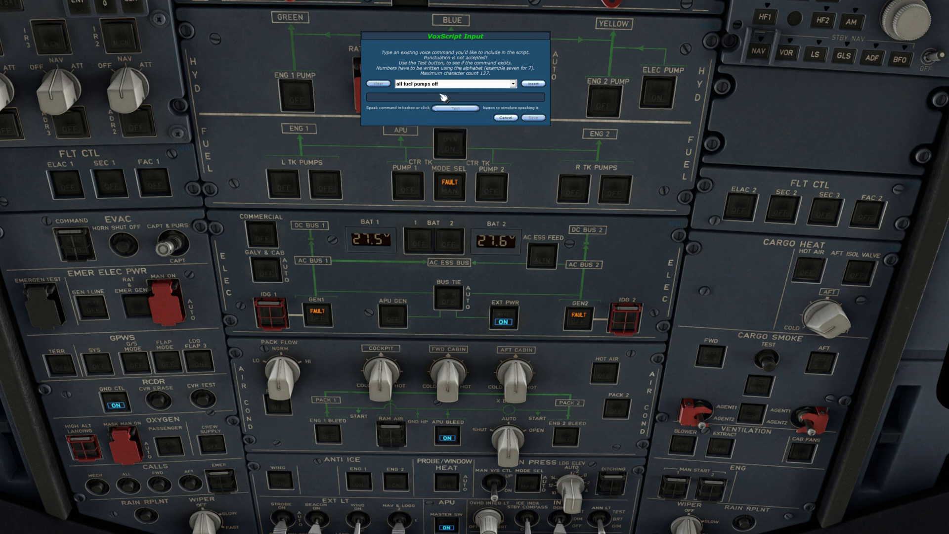
pyautogui.click(536, 84)
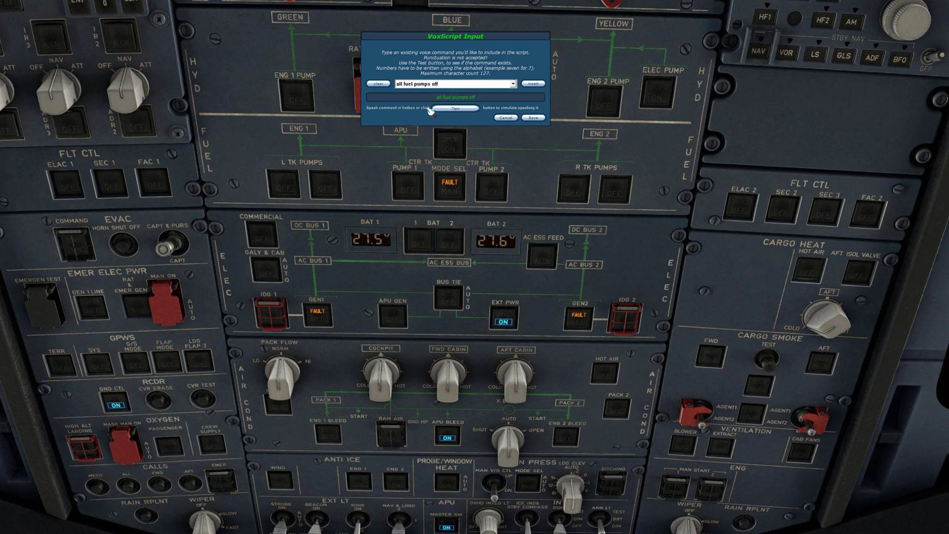
# Save the command and script, close VoxScript, and turn speech recognition back on
pyautogui.click(532, 118)
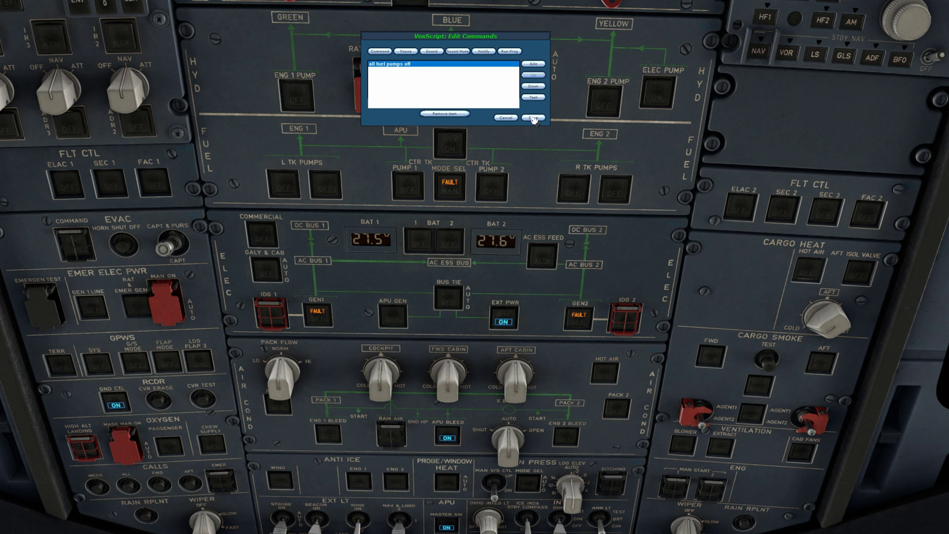
pyautogui.click(533, 118)
pyautogui.click(533, 119)
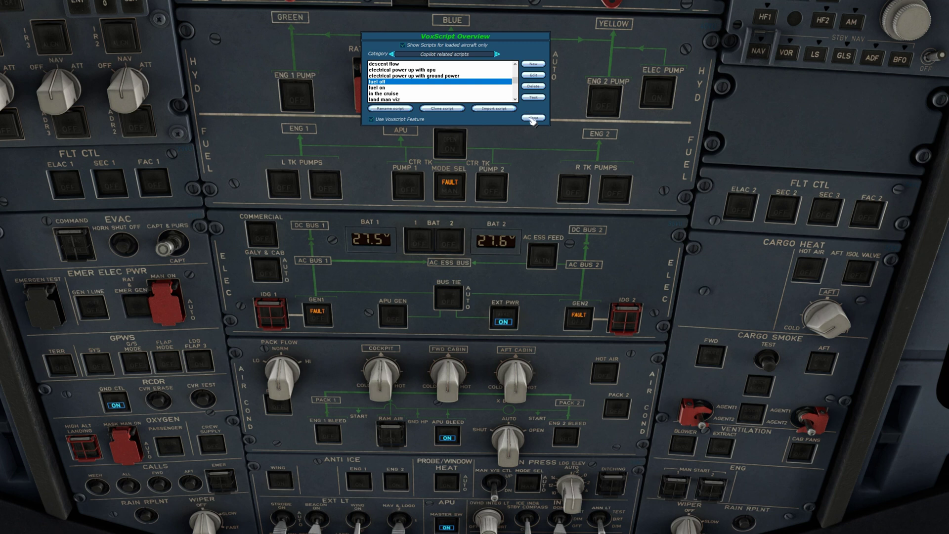
pyautogui.click(533, 118)
pyautogui.click(527, 35)
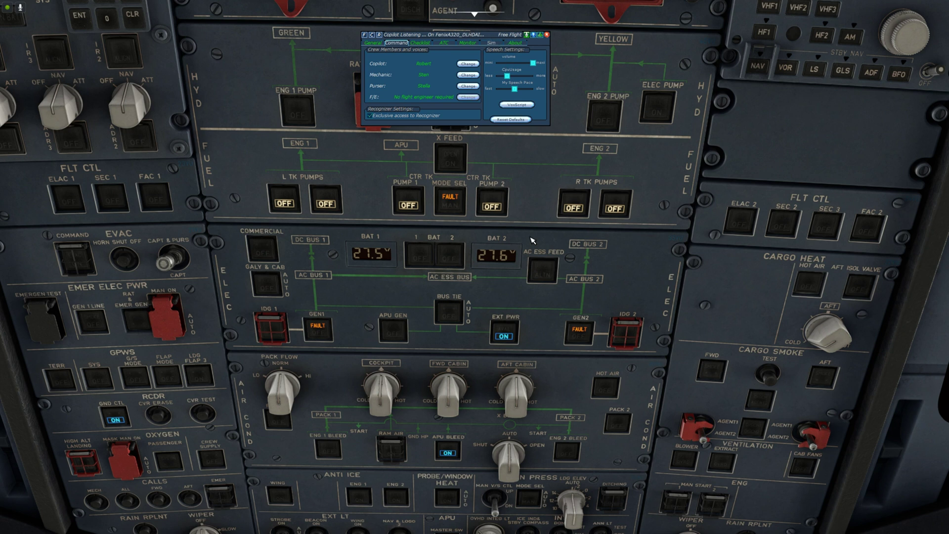
# Return the view to the forward cockpit panel after the pumps switch off
pyautogui.hotkey('ctrl', 'space')
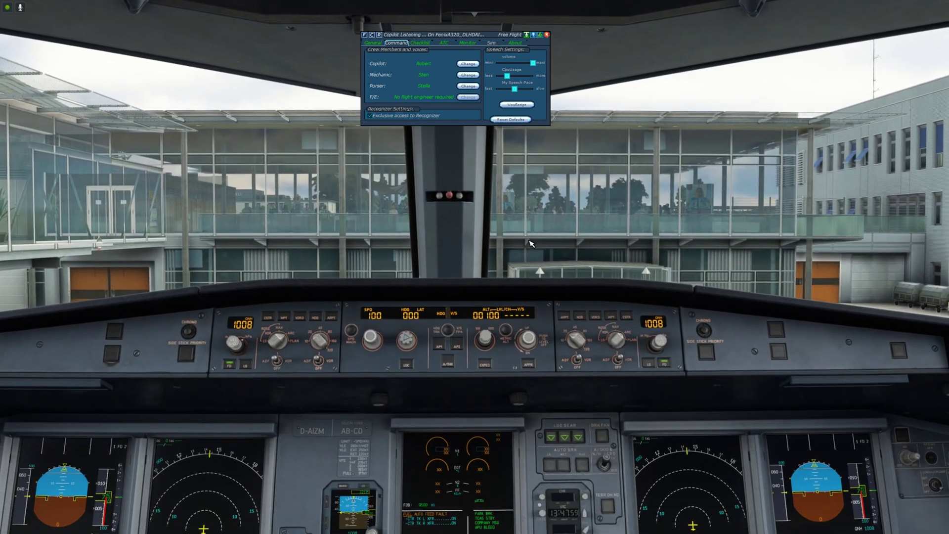
# Frame the glareshield and lower displays, then bring up the VoxScript Overview
pyautogui.hotkey('alt', '2')
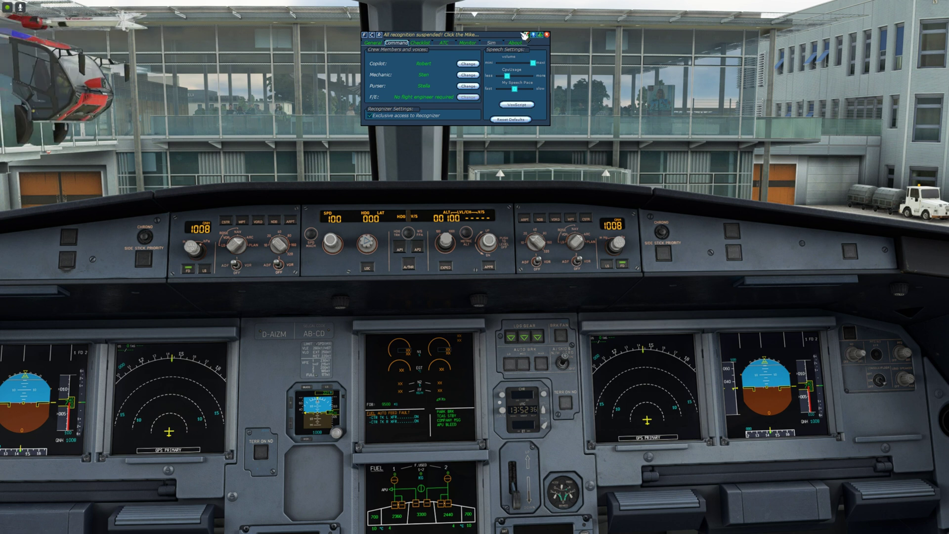
pyautogui.click(514, 105)
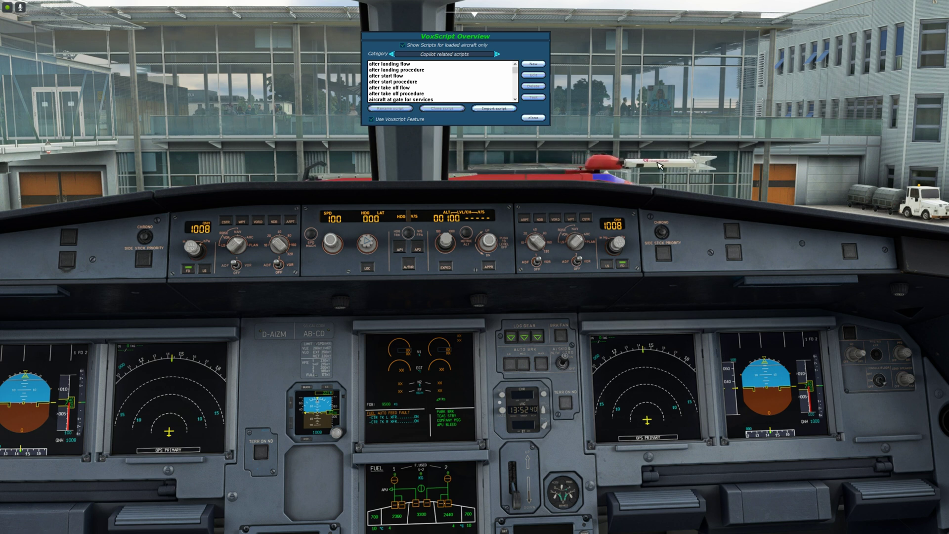
# Create the new copilot script 'kraftstoff an' and locate it in the list
pyautogui.click(535, 65)
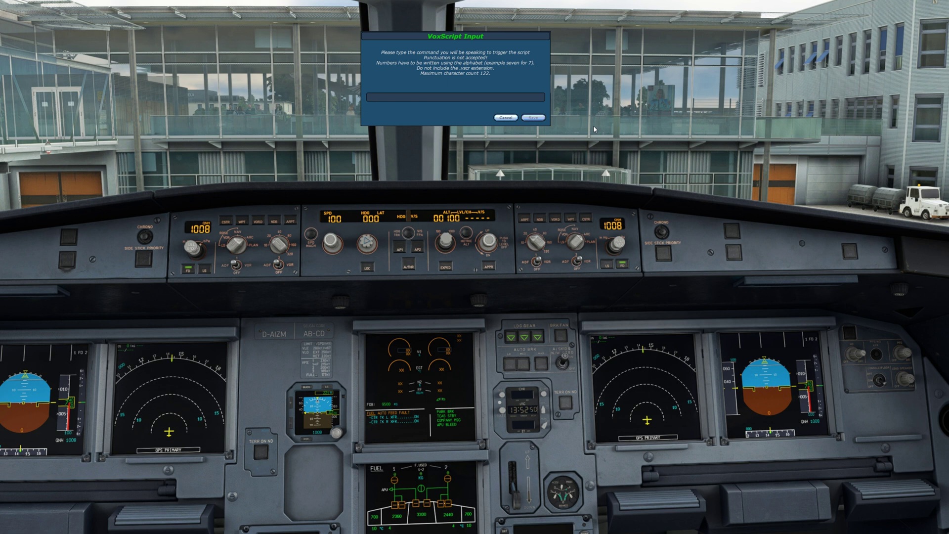
pyautogui.write('k')
pyautogui.write('off an')
pyautogui.click(536, 119)
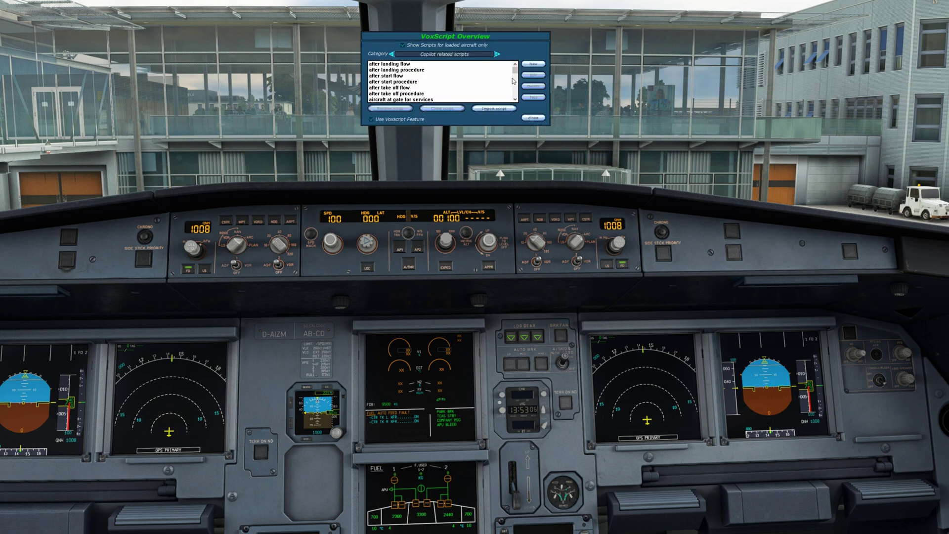
pyautogui.moveTo(515, 70); pyautogui.dragTo(518, 82)
pyautogui.scroll(-3, 428, 72)
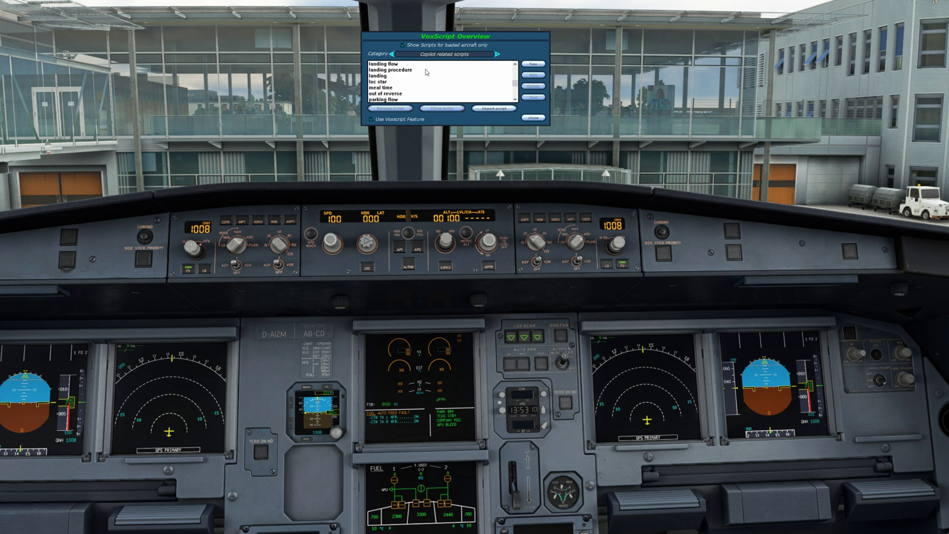
pyautogui.scroll(1, 427, 72)
# Select the kraftstoff an script and make it verbose
pyautogui.click(426, 70)
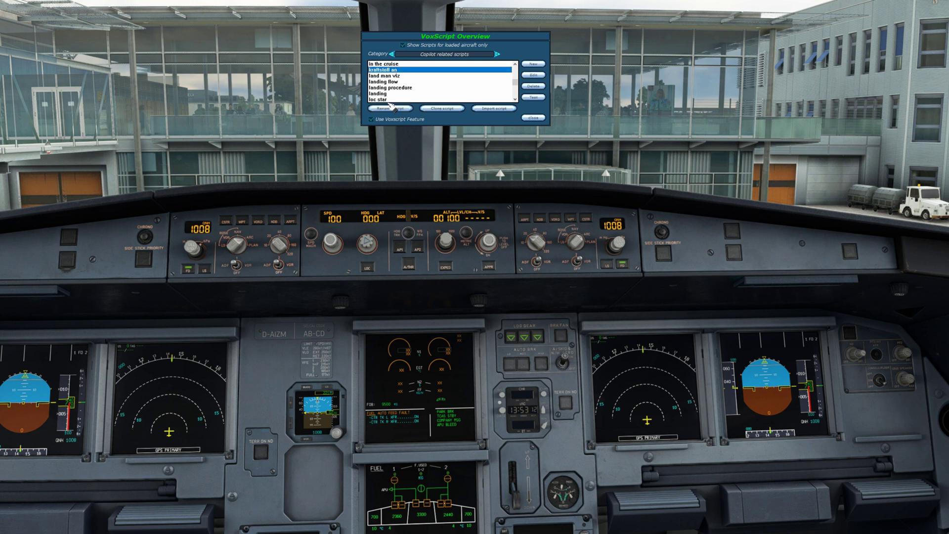
pyautogui.click(535, 75)
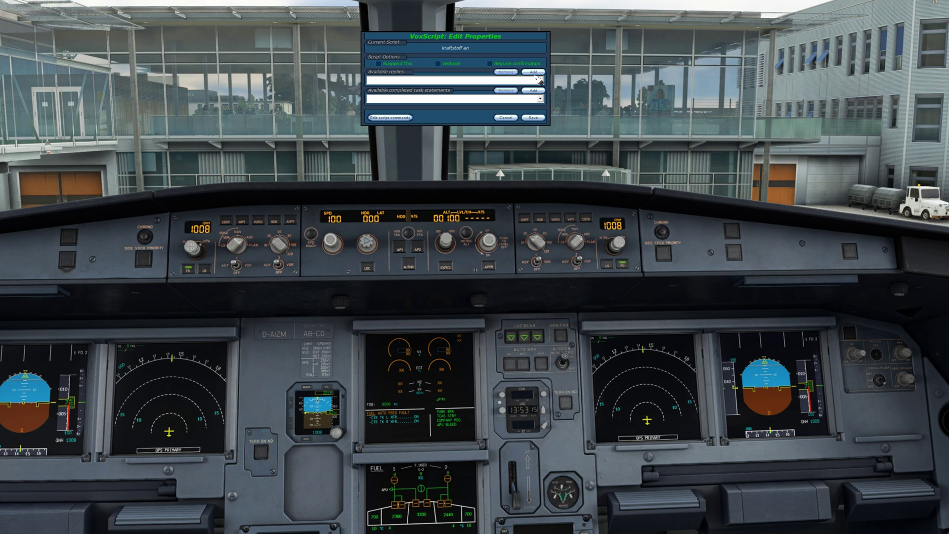
pyautogui.click(438, 64)
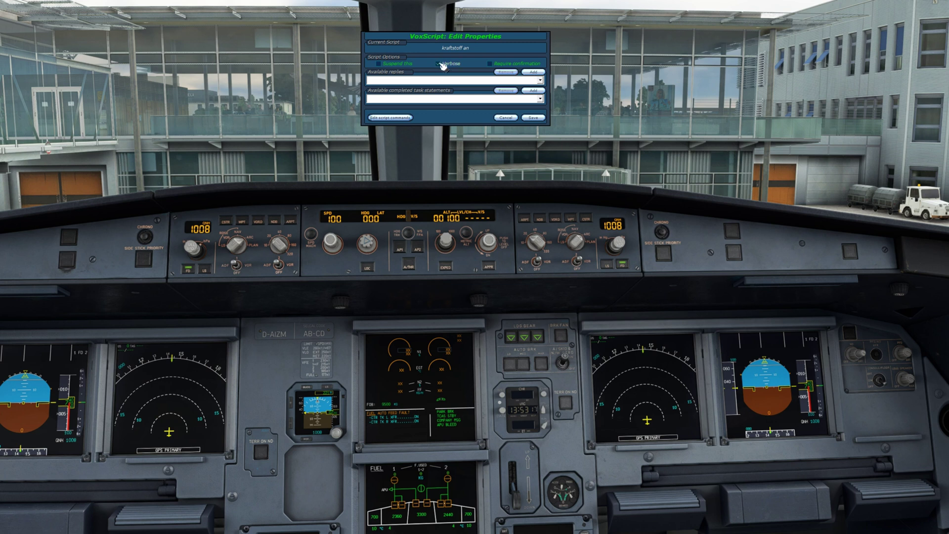
# Choose the 'all fuel pumps on' command for the kraftstoff an script
pyautogui.click(397, 119)
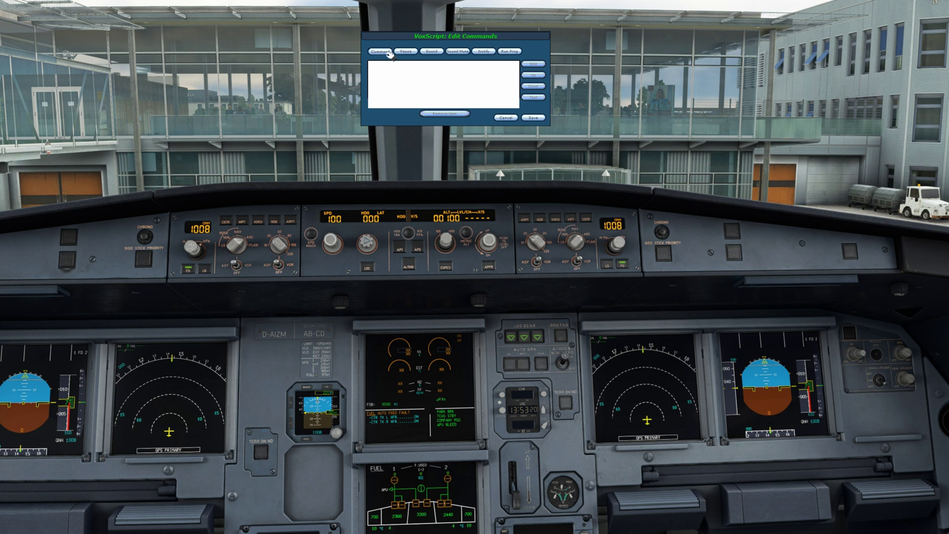
pyautogui.click(515, 84)
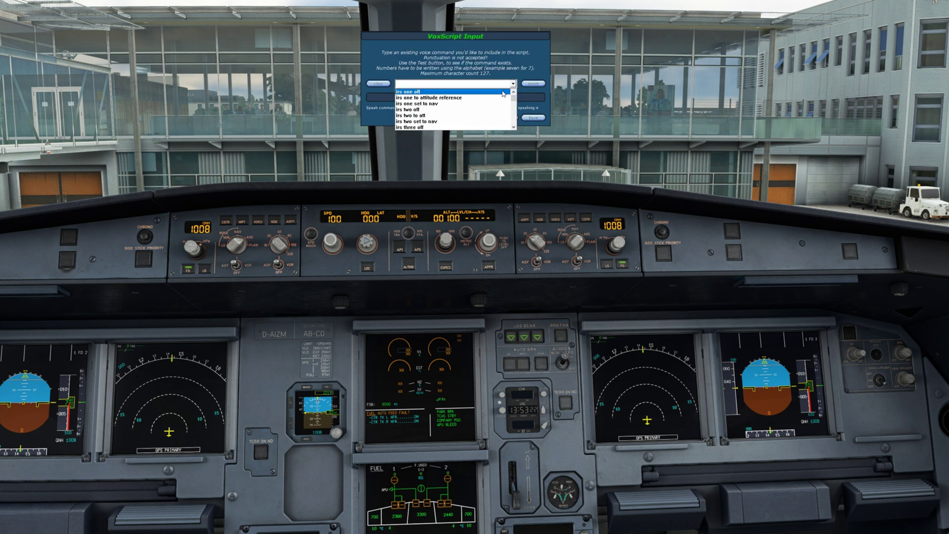
pyautogui.scroll(-3, 493, 103)
pyautogui.scroll(-10, 448, 104)
pyautogui.scroll(-10, 448, 104)
pyautogui.scroll(-5, 448, 104)
pyautogui.scroll(-10, 448, 104)
pyautogui.scroll(-10, 448, 105)
pyautogui.scroll(-3, 448, 104)
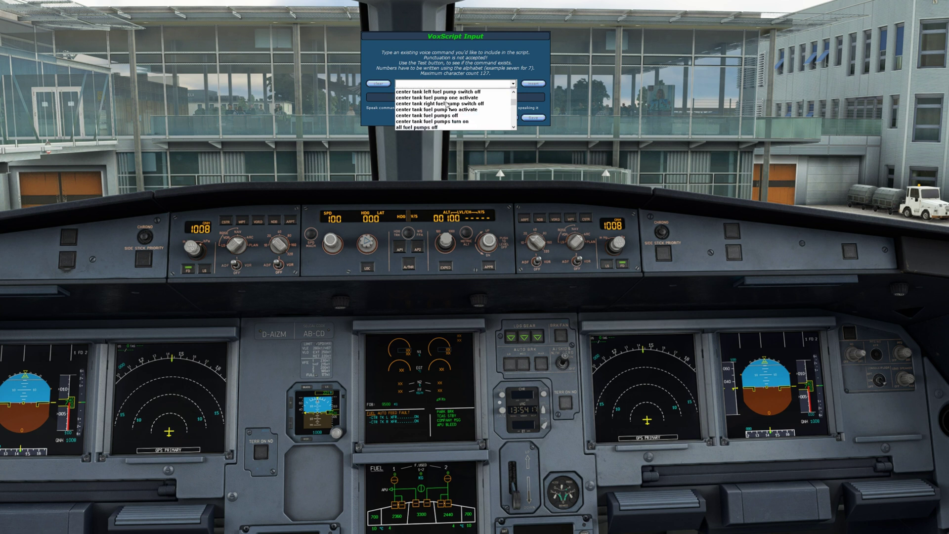
pyautogui.click(437, 115)
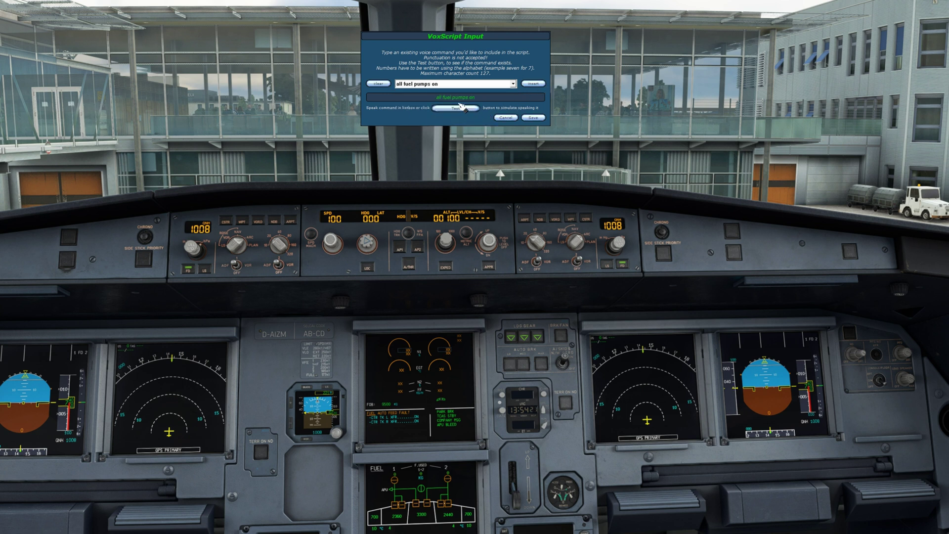
# Save the command, command list and script properties, then close VoxScript
pyautogui.click(533, 119)
pyautogui.click(534, 119)
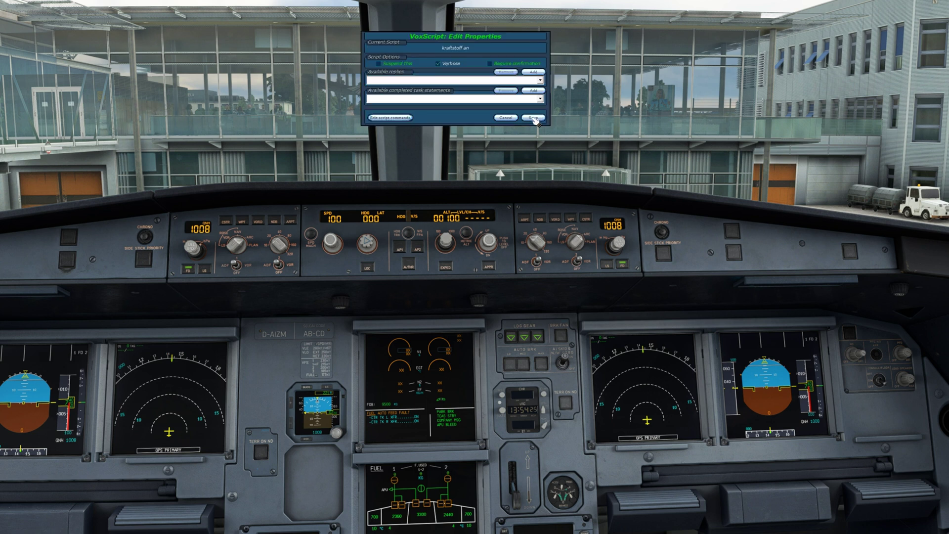
pyautogui.click(534, 118)
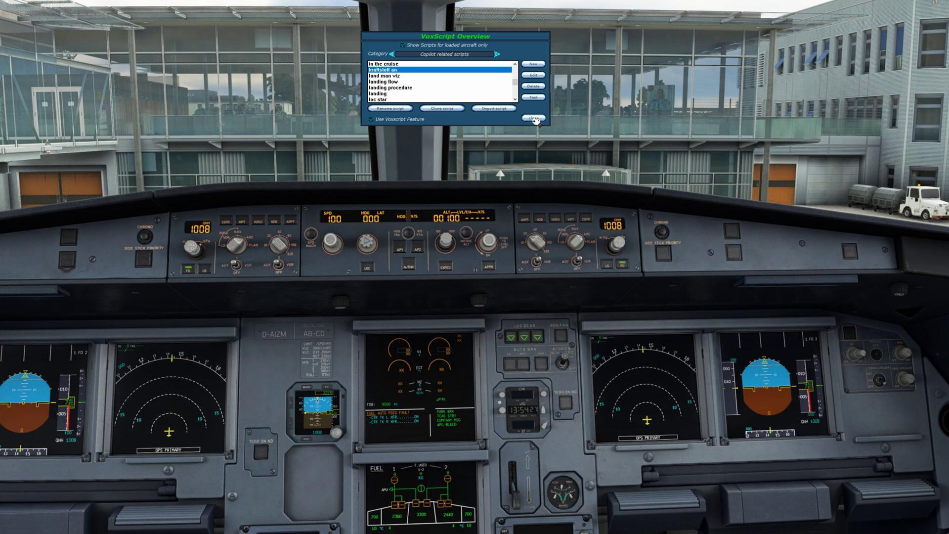
pyautogui.click(534, 118)
# Resume speech recognition and bring the overhead fuel panel into view to test kraftstoff an
pyautogui.click(528, 36)
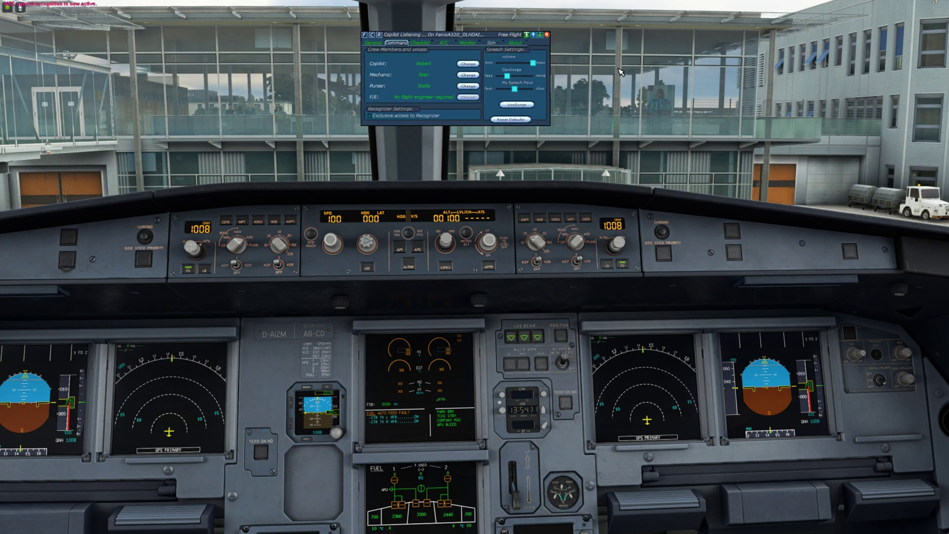
pyautogui.hotkey('alt', '2')
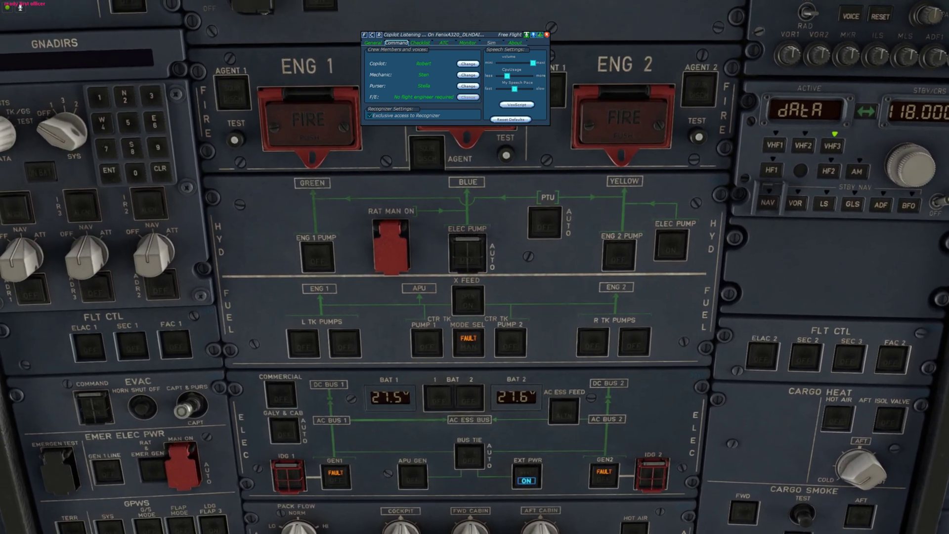
pyautogui.moveTo(521, 19)
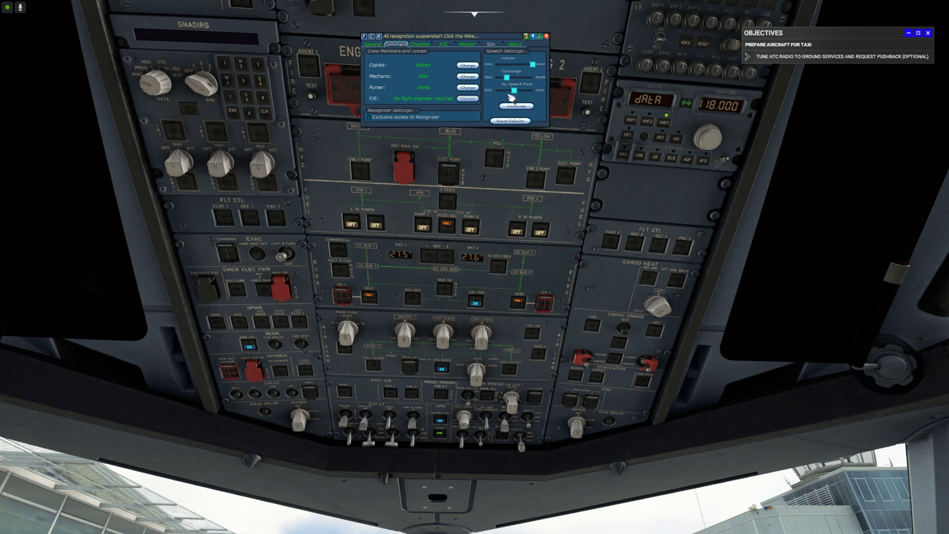
# Create a new VoxScript named 'kraftstoffpumpe aus' and find it listed below 'kraftstoff an'
pyautogui.click(515, 107)
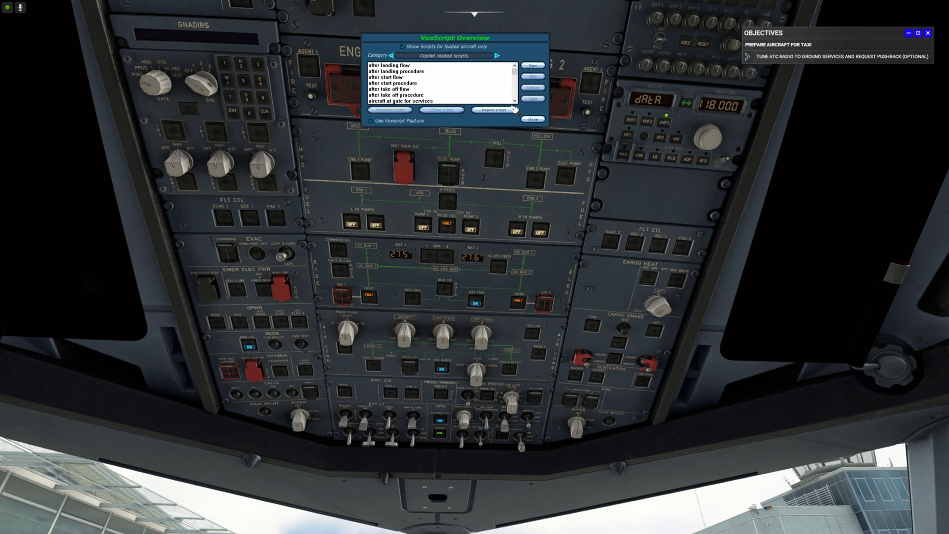
pyautogui.click(531, 67)
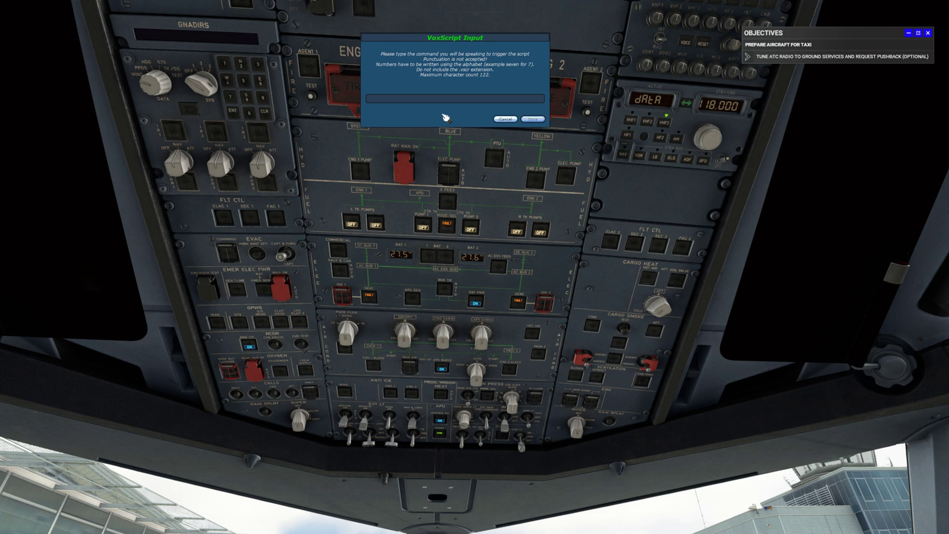
pyautogui.write('kraftstoffpumpe aus')
pyautogui.click(533, 119)
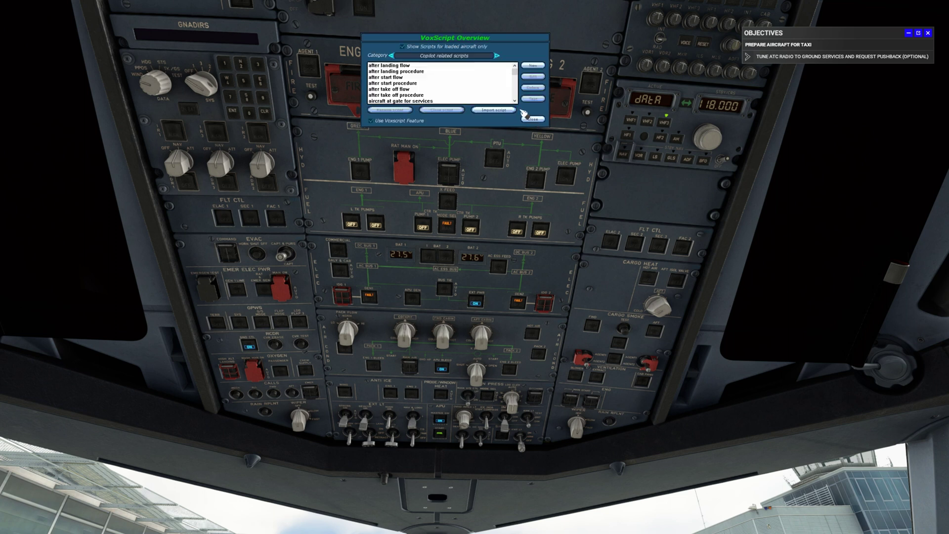
pyautogui.scroll(-5, 453, 79)
pyautogui.scroll(-5, 450, 78)
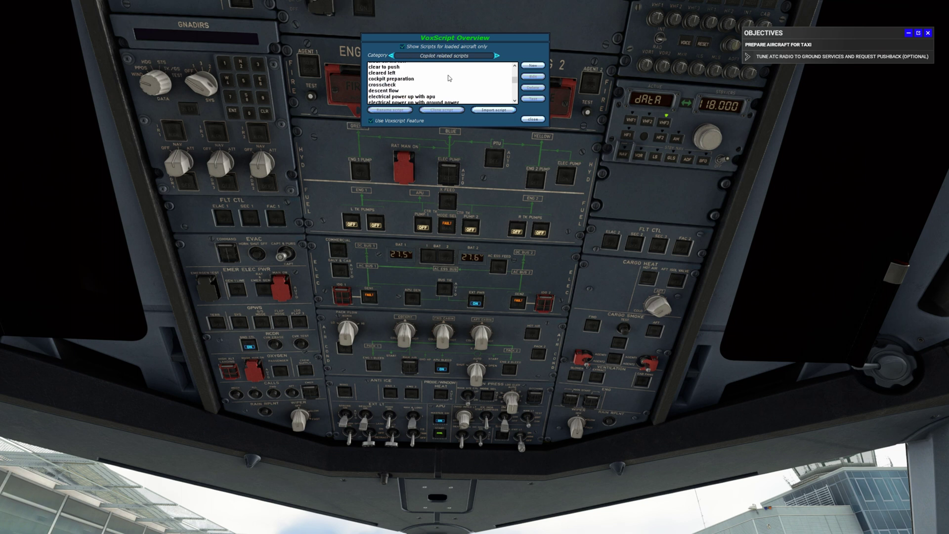
pyautogui.scroll(-3, 448, 78)
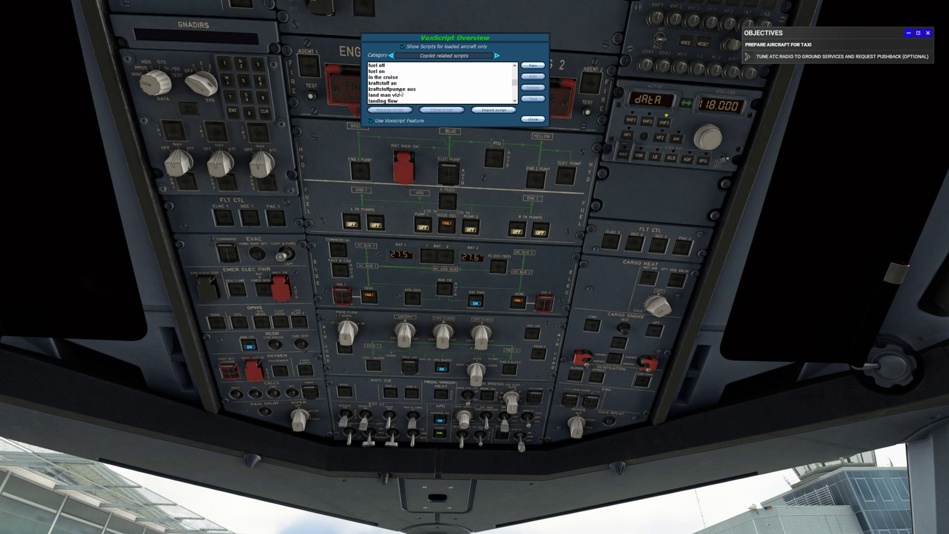
# Open the kraftstoffpumpe aus script's properties and enable Verbose
pyautogui.click(401, 90)
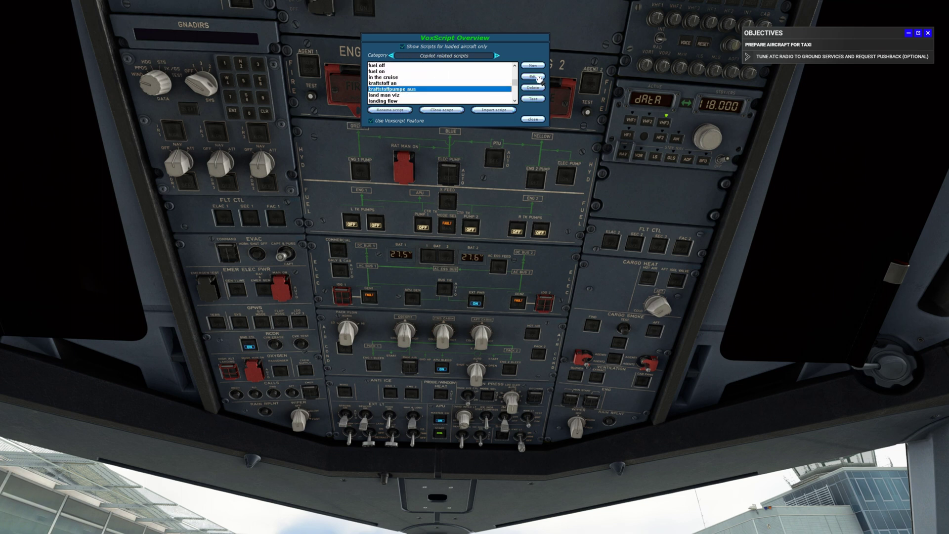
pyautogui.click(538, 77)
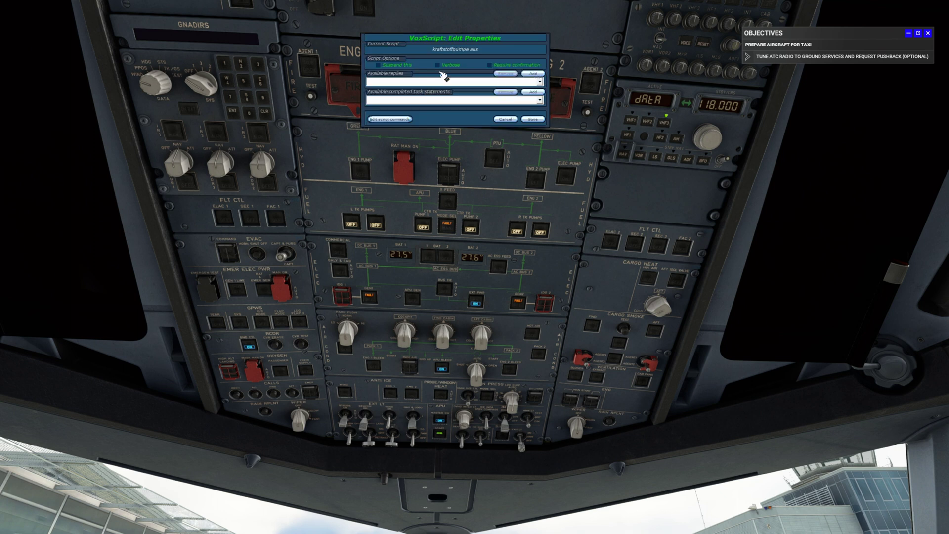
pyautogui.click(439, 65)
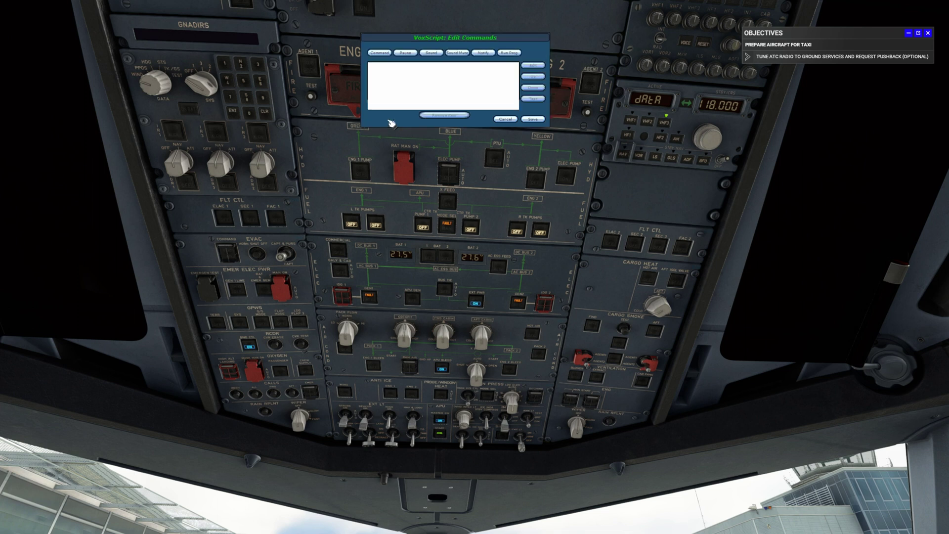
# Add the existing 'all fuel pumps off' command to the script and save everything
pyautogui.click(379, 53)
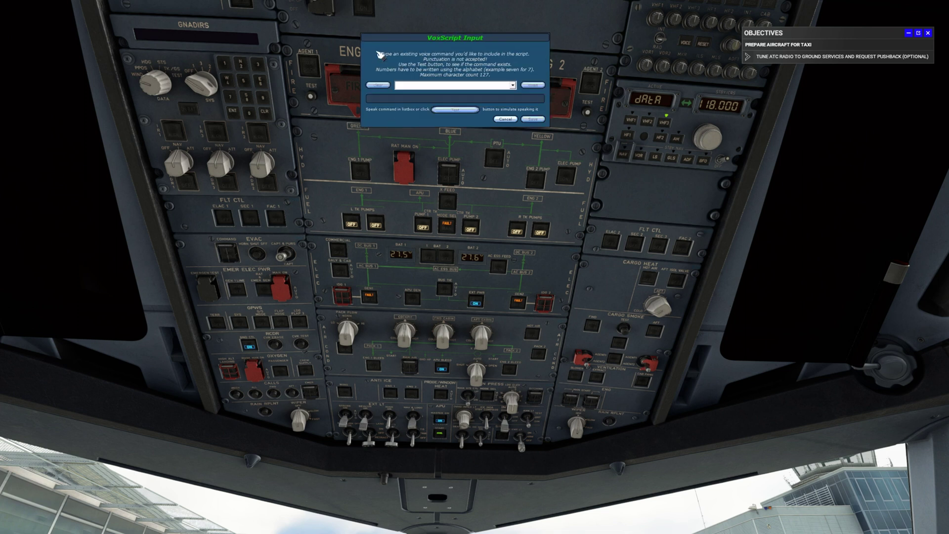
pyautogui.click(512, 86)
pyautogui.scroll(-5, 465, 112)
pyautogui.scroll(-10, 466, 112)
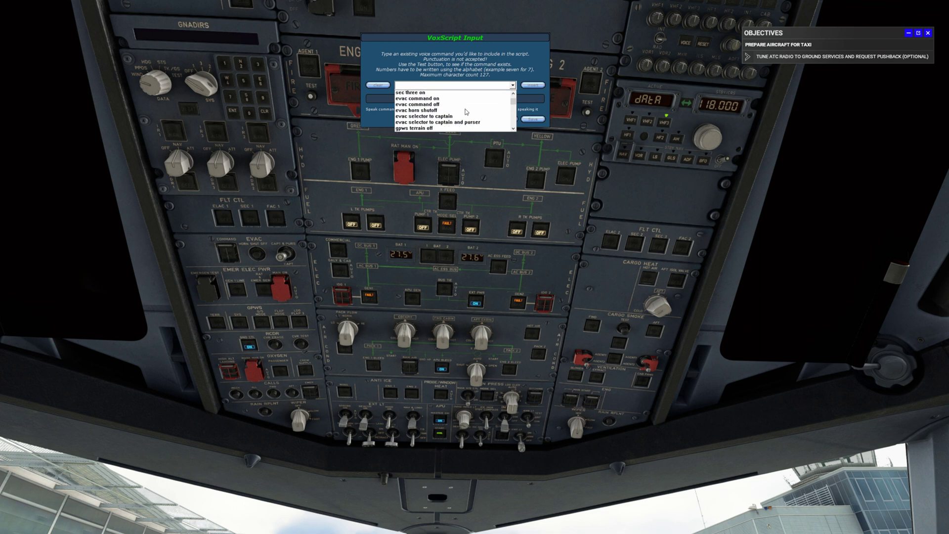
pyautogui.scroll(-10, 465, 112)
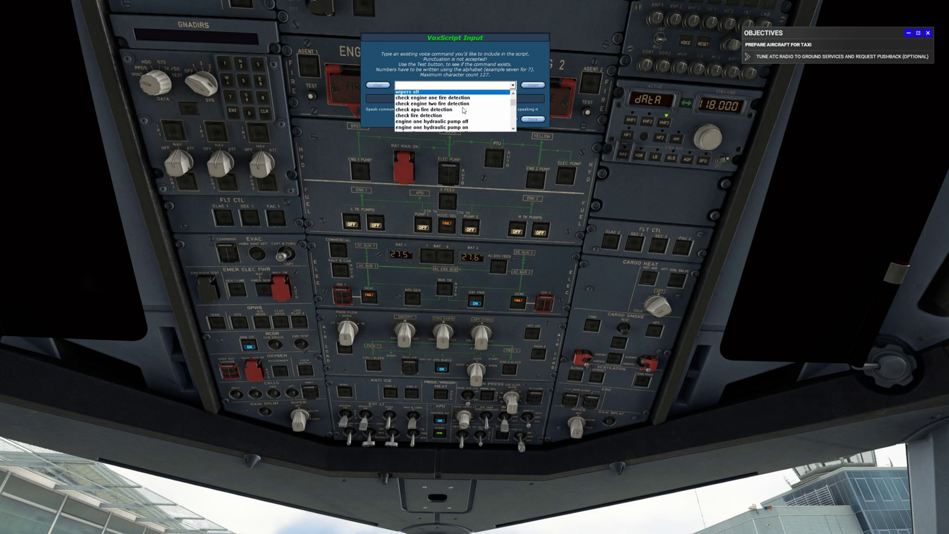
pyautogui.scroll(-10, 462, 110)
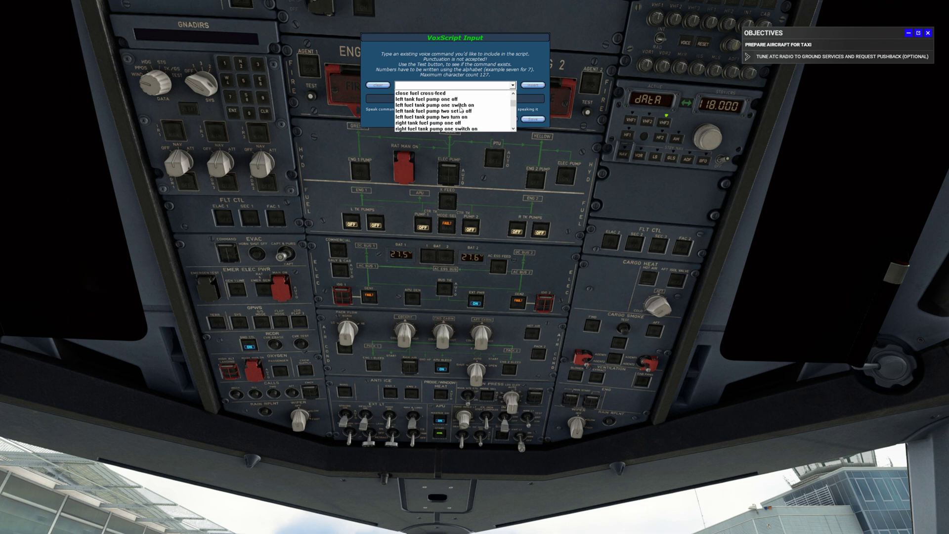
pyautogui.scroll(-3, 461, 108)
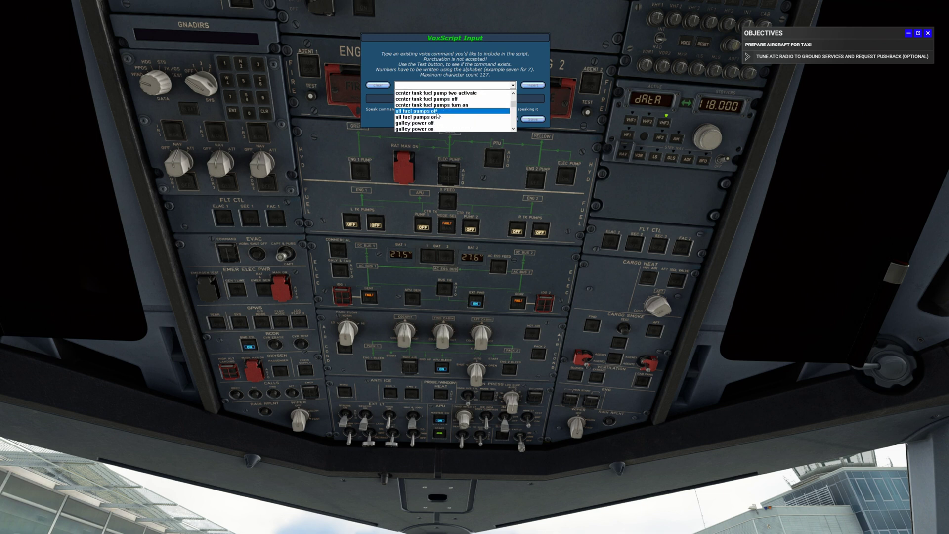
pyautogui.click(437, 111)
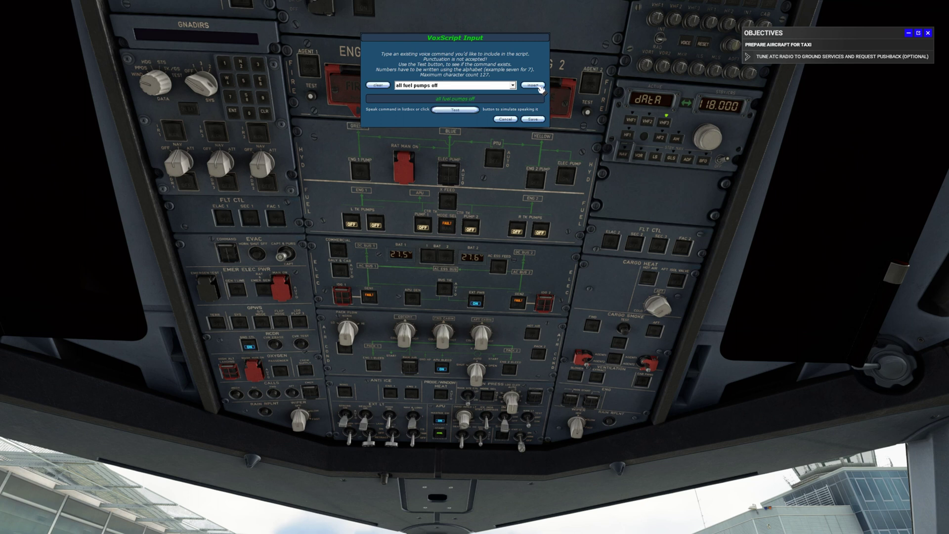
pyautogui.click(534, 119)
pyautogui.click(534, 119)
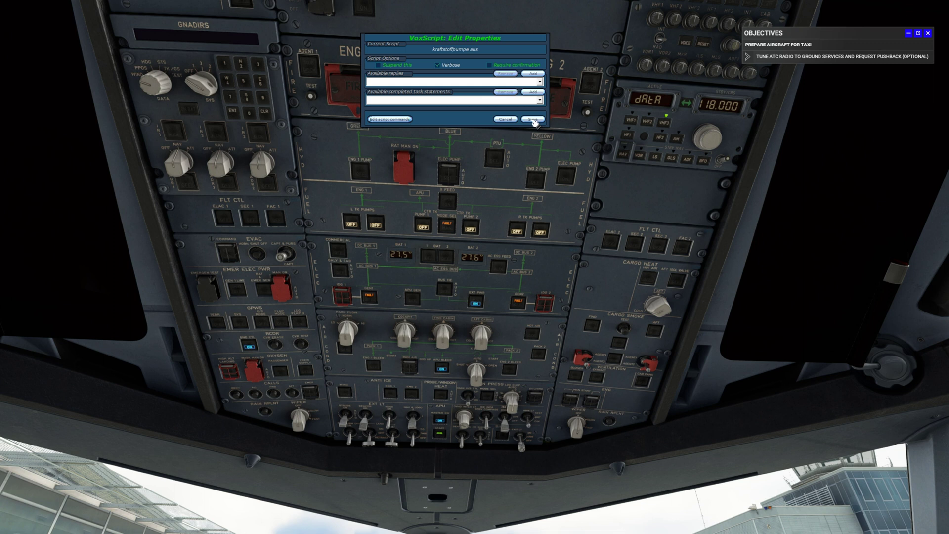
pyautogui.click(533, 120)
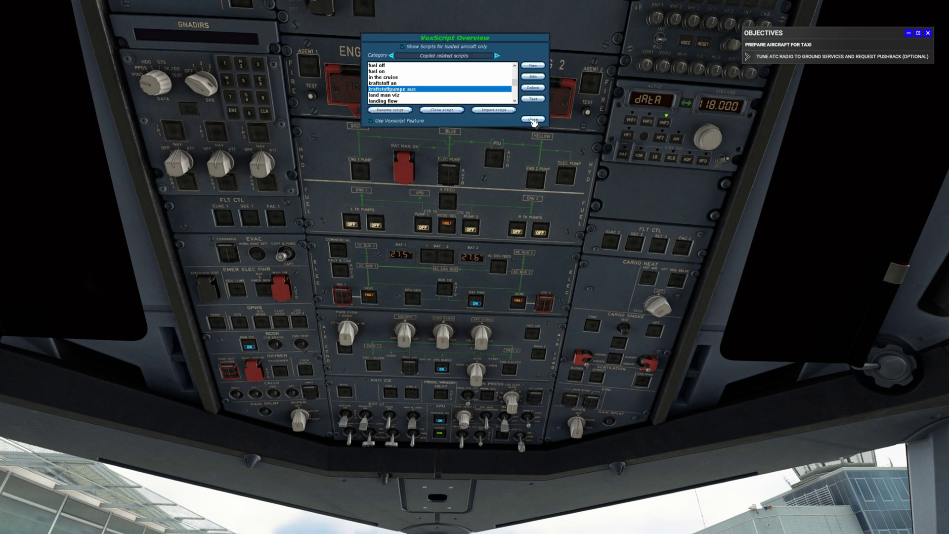
# Close the overview, resume speech recognition, and switch on all six L, CTR and R tank fuel pumps
pyautogui.click(533, 119)
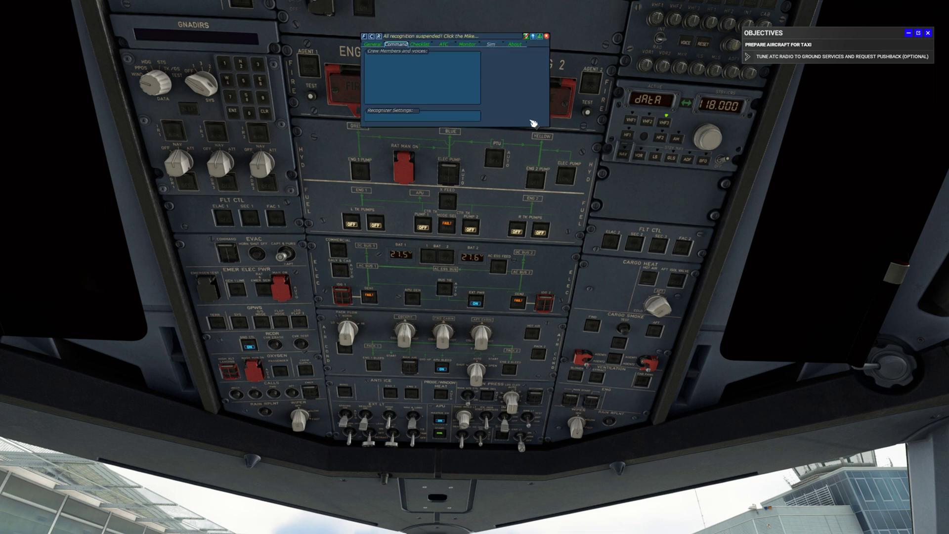
pyautogui.click(528, 37)
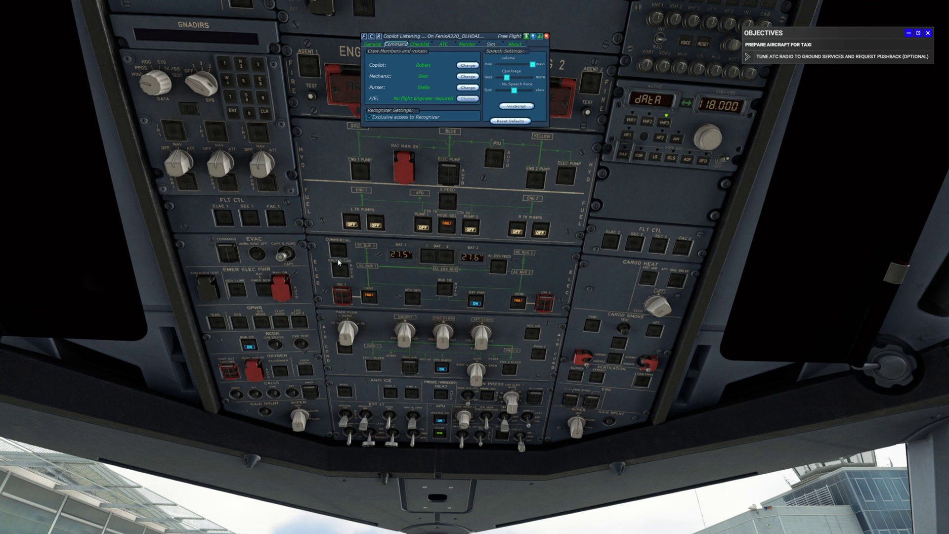
pyautogui.click(352, 225)
pyautogui.click(376, 226)
pyautogui.click(424, 226)
pyautogui.click(473, 229)
pyautogui.click(518, 230)
pyautogui.click(541, 232)
# Reopen the VoxScript overview and scroll to the kraftstoff an and kraftstoffpumpe aus entries
pyautogui.click(508, 107)
pyautogui.scroll(-5, 452, 79)
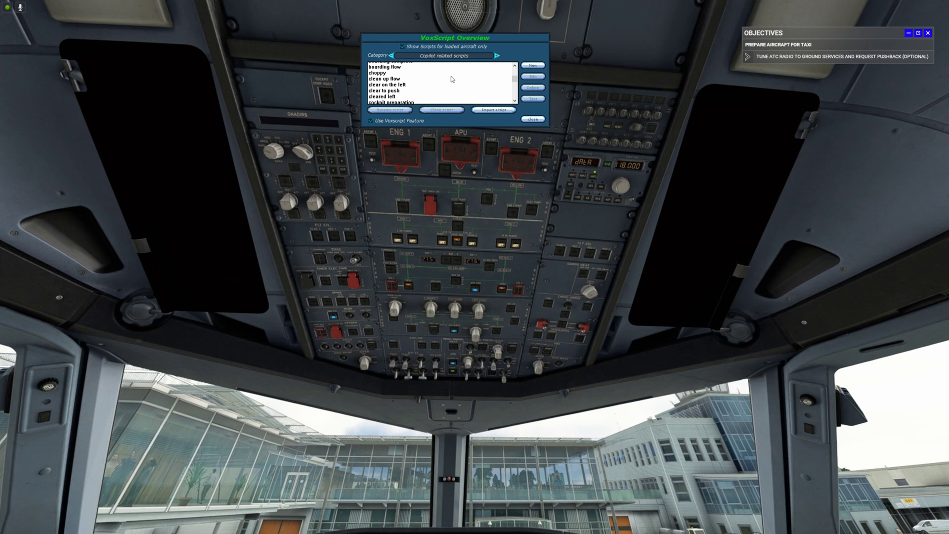
pyautogui.scroll(-4, 452, 79)
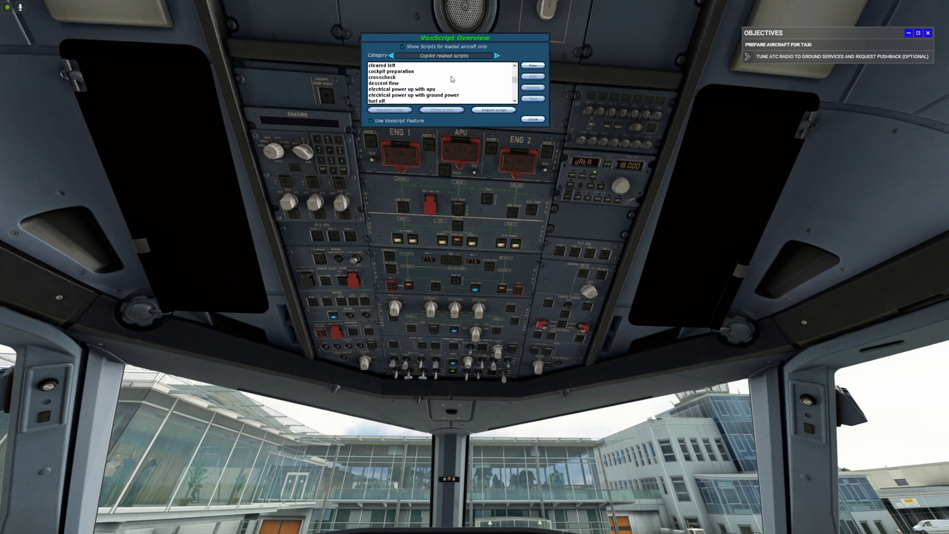
pyautogui.scroll(-4, 451, 79)
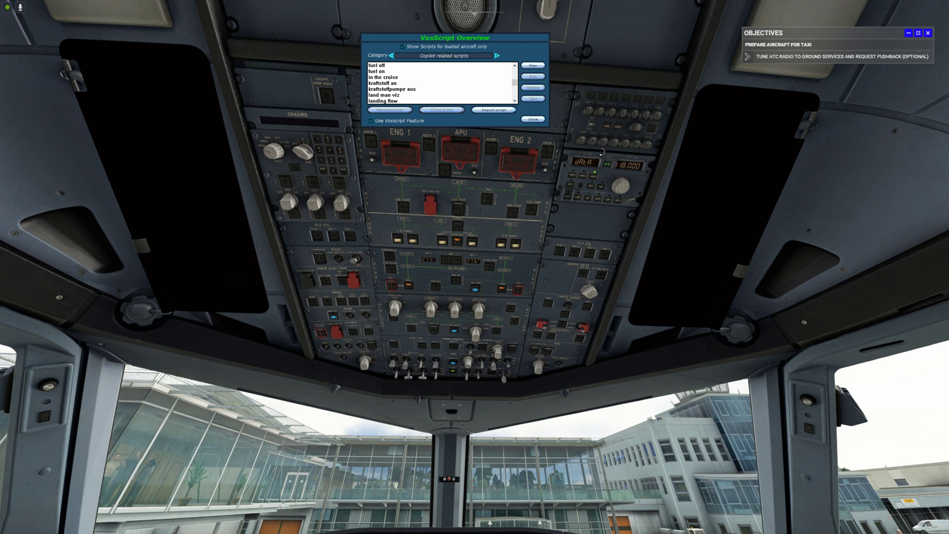
pyautogui.scroll(3, 461, 261)
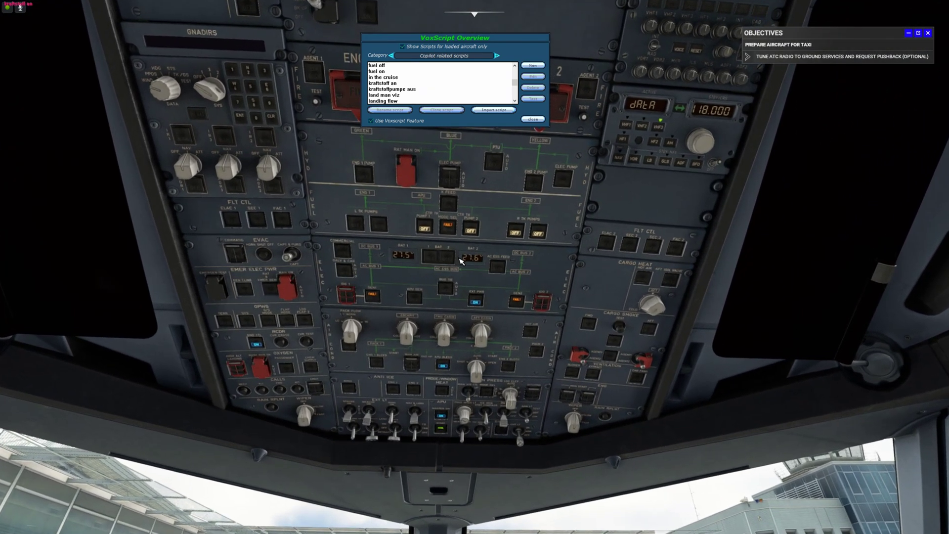
pyautogui.scroll(2, 462, 264)
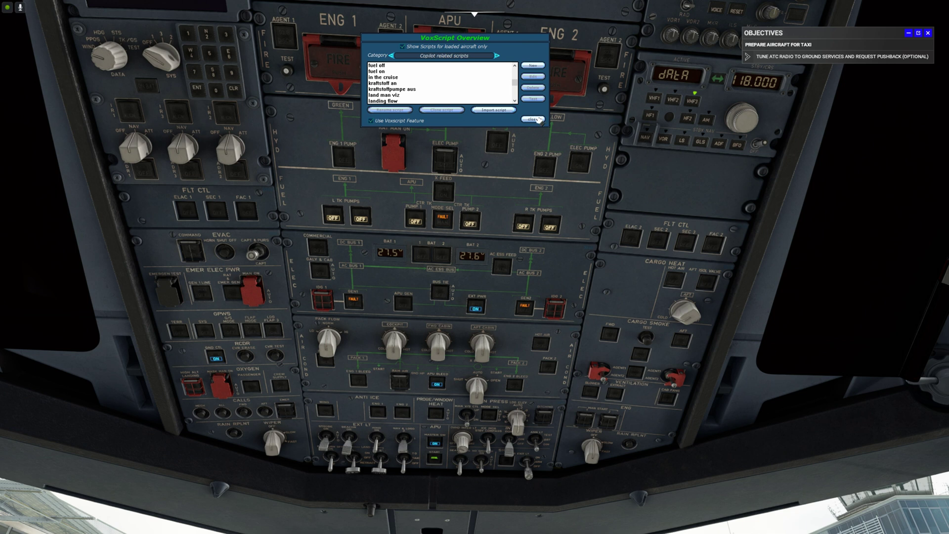
# Close the VoxScript overview and suspend speech recognition with the title-bar mike icon
pyautogui.click(534, 120)
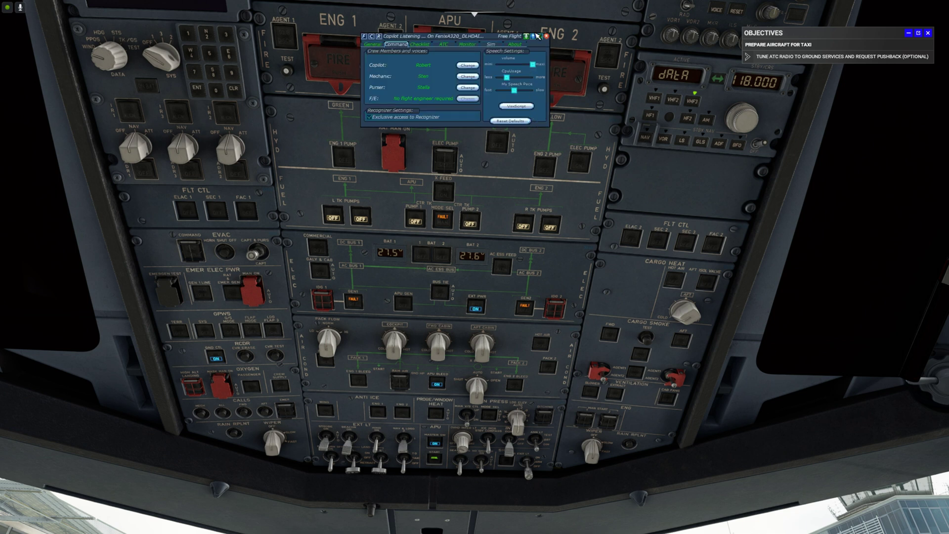
pyautogui.click(530, 38)
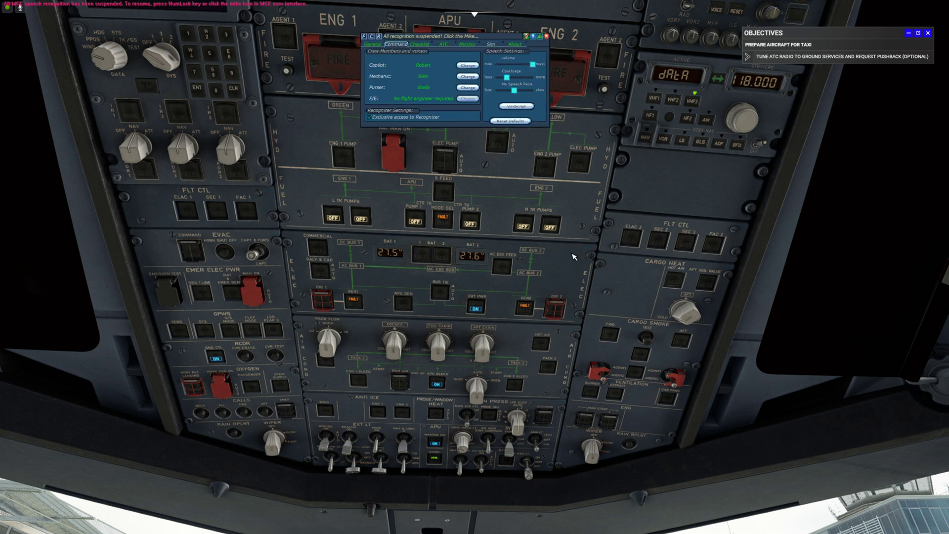